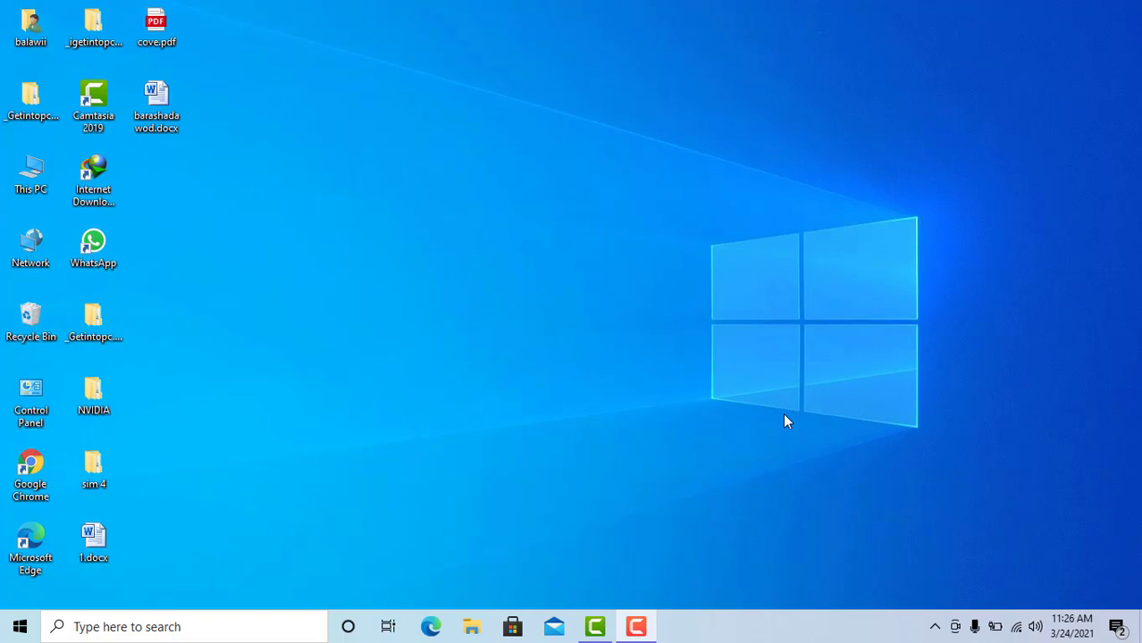
Open barashada wod.docx and insert the Arabic text of 001. Al Faatihah, ayat 1 to 7, with the Al-Quran add-in.
double_click(165, 121)
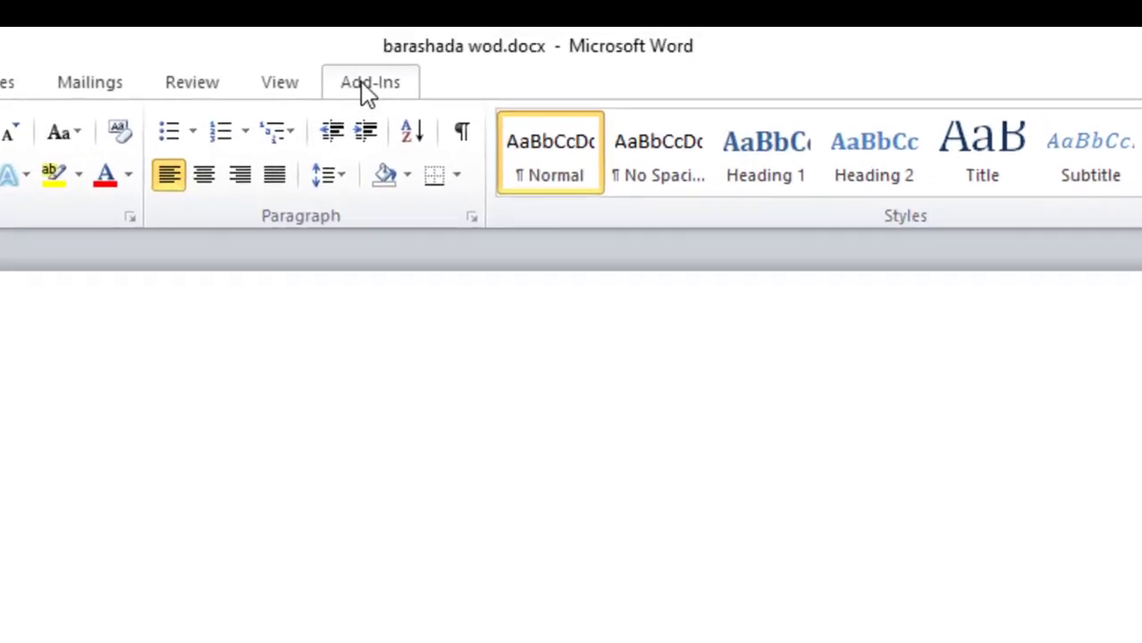
left_click(487, 29)
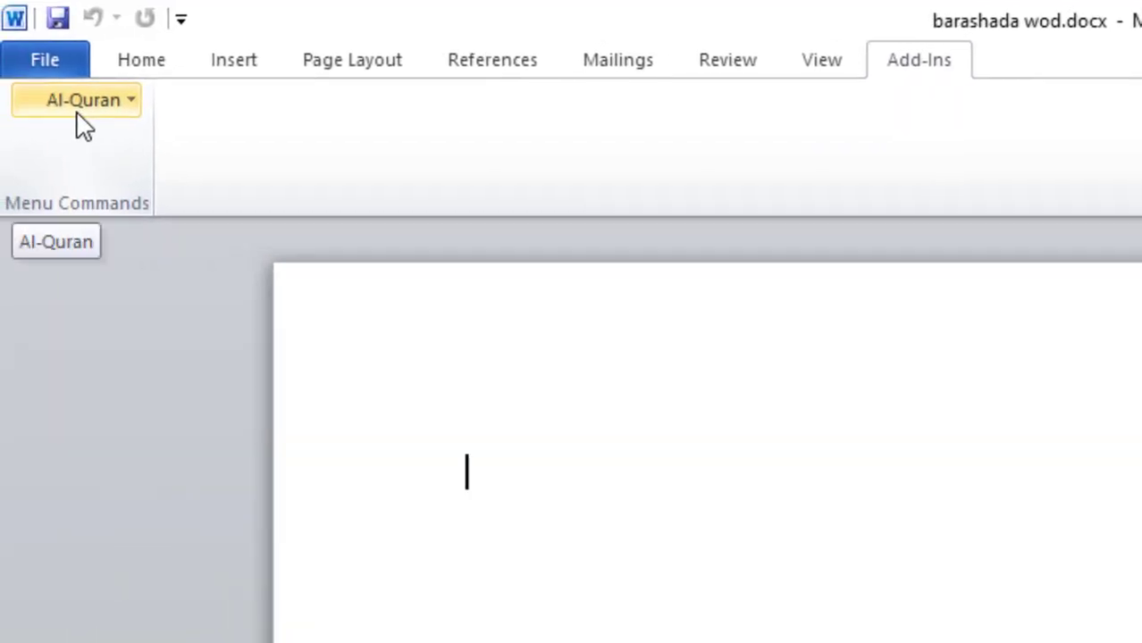
left_click(76, 109)
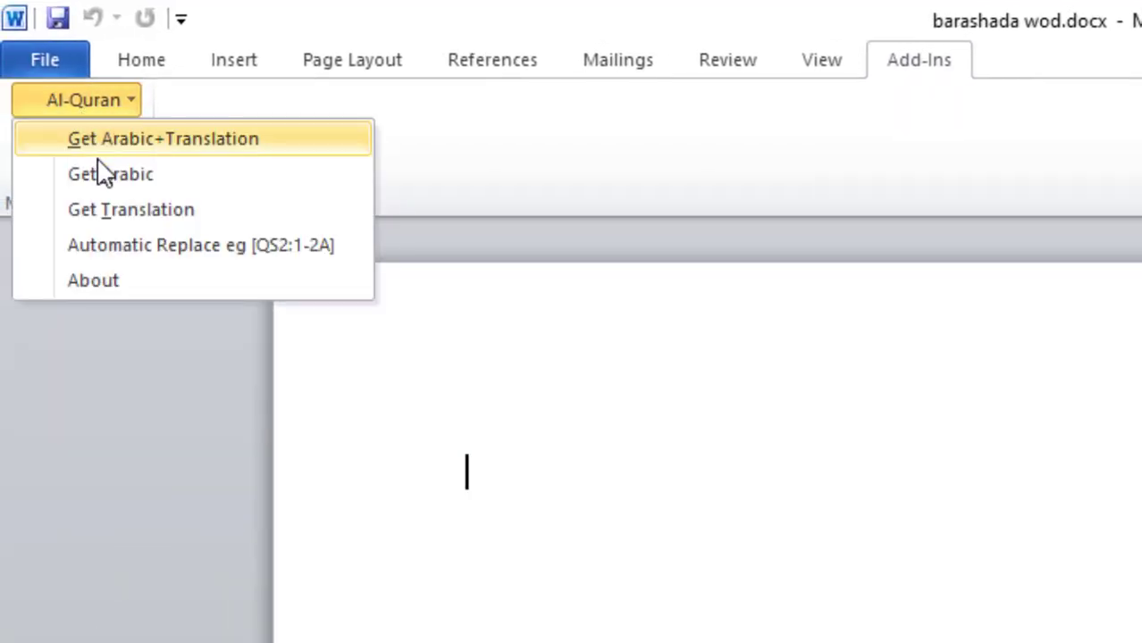
left_click(176, 184)
left_click(661, 223)
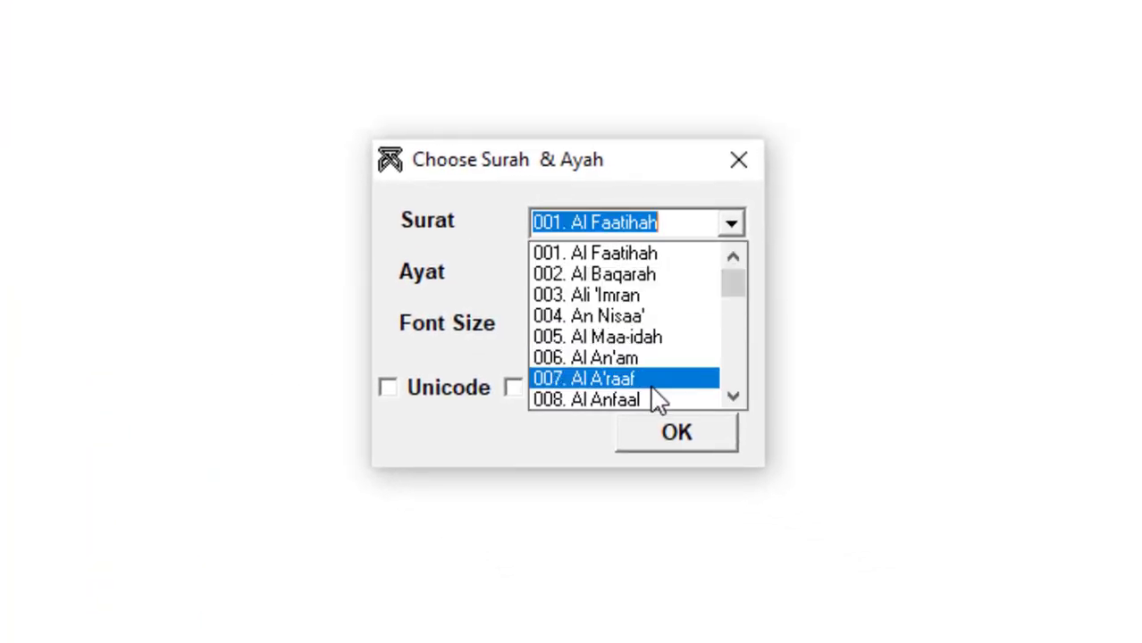
left_click(686, 229)
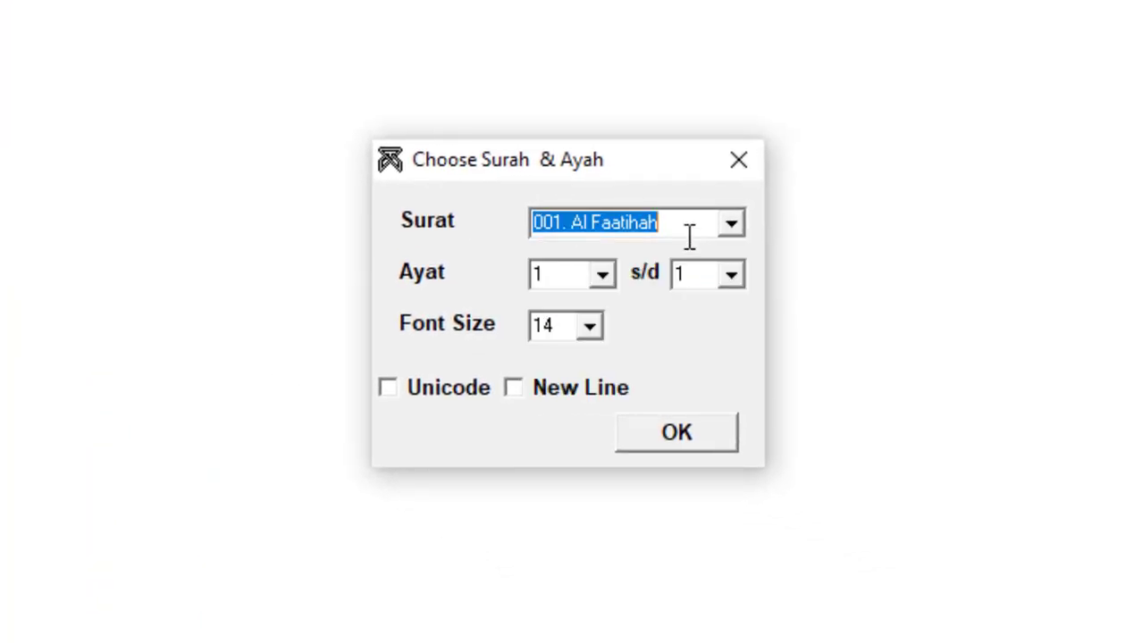
left_click(732, 280)
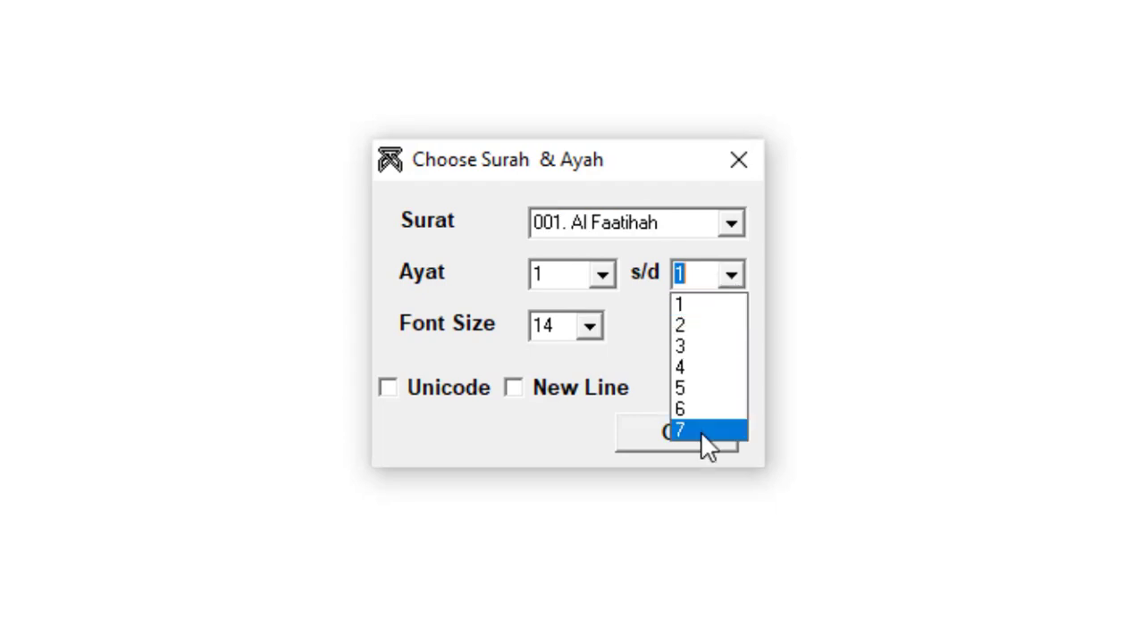
left_click(700, 431)
left_click(683, 438)
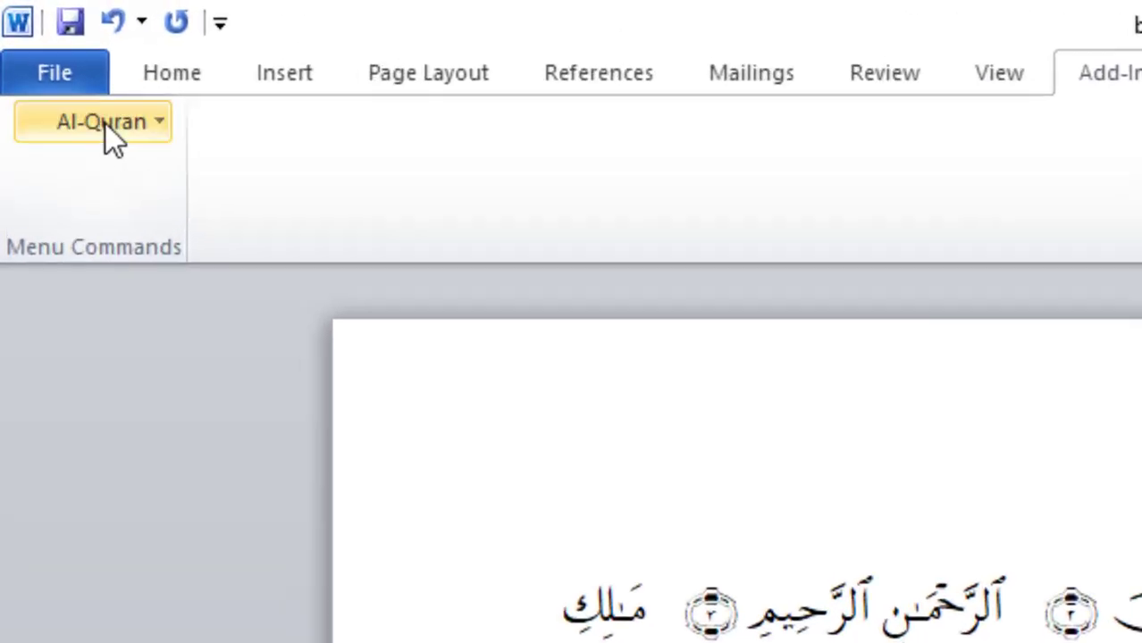
Insert the Arabic text of 042. Asy Syuura, ayat 1, below the first surah using the Al-Quran add-in.
left_click(49, 57)
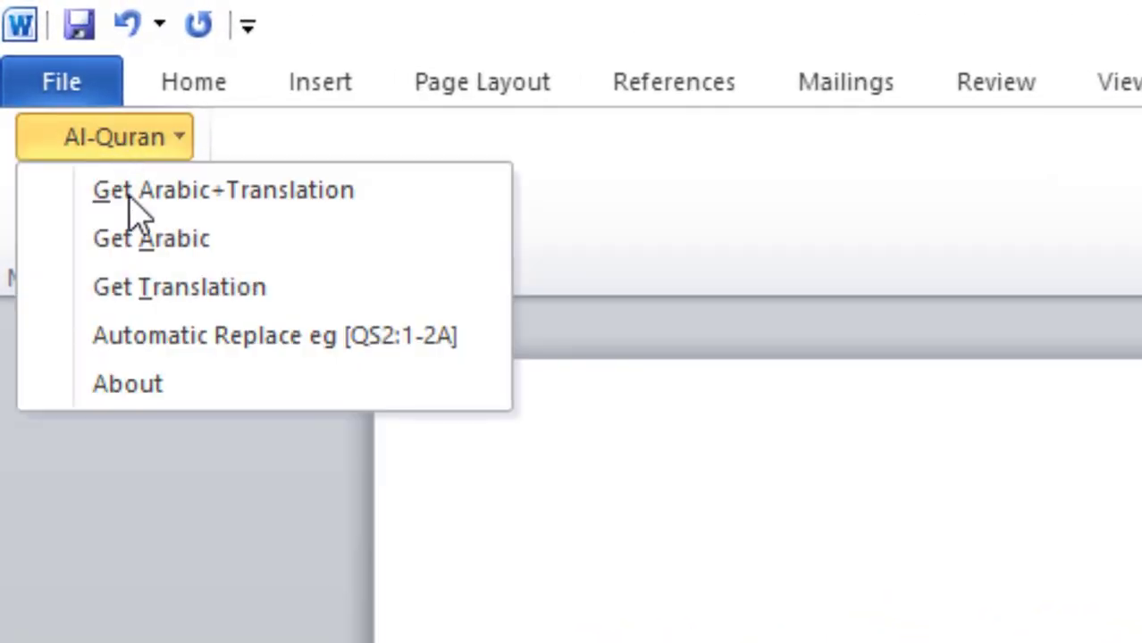
left_click(247, 243)
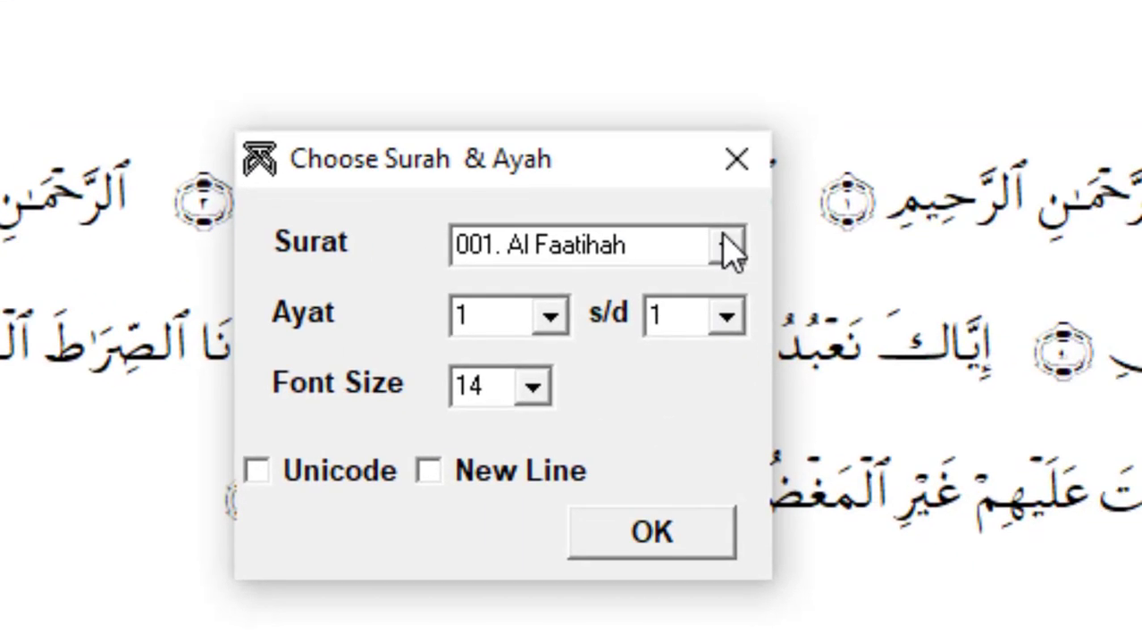
left_click(731, 250)
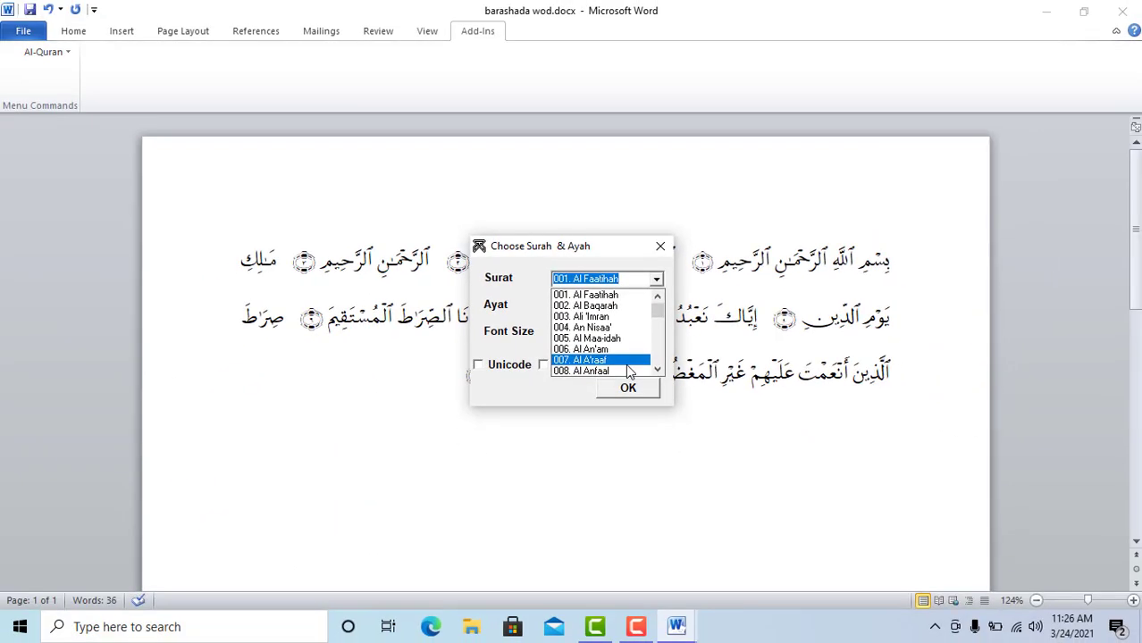
scroll(625, 357, "down", 13)
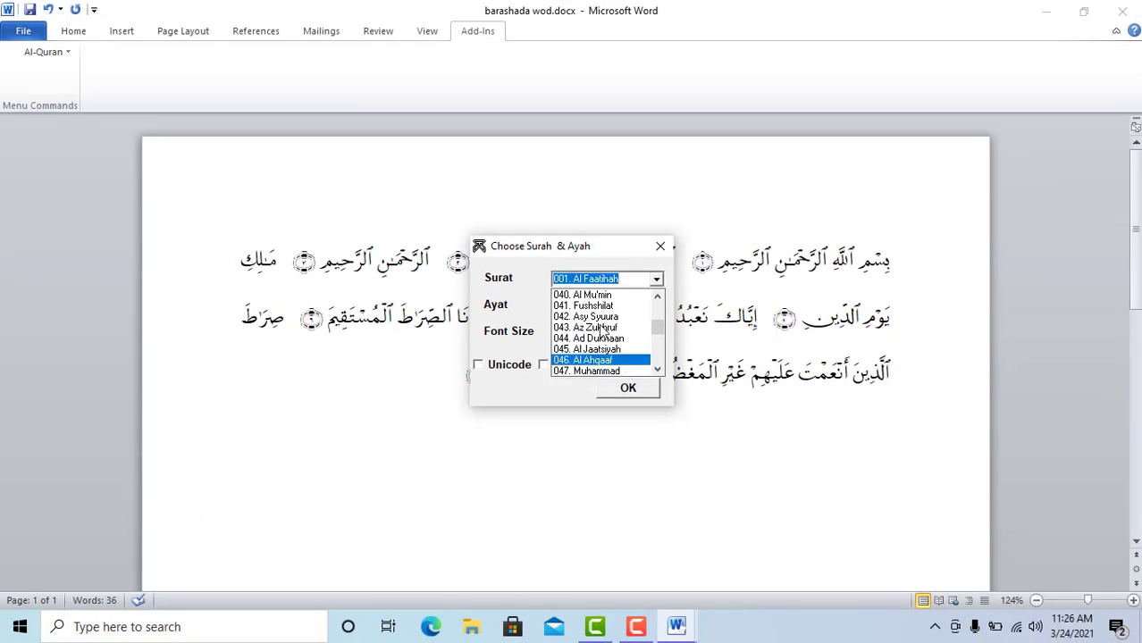
left_click(585, 317)
left_click(628, 388)
Insert the Arabic text with Indonesia translation of 042. Asy Syuura, ayat 1 to 8, using Get Arabic+Translation.
left_click(43, 52)
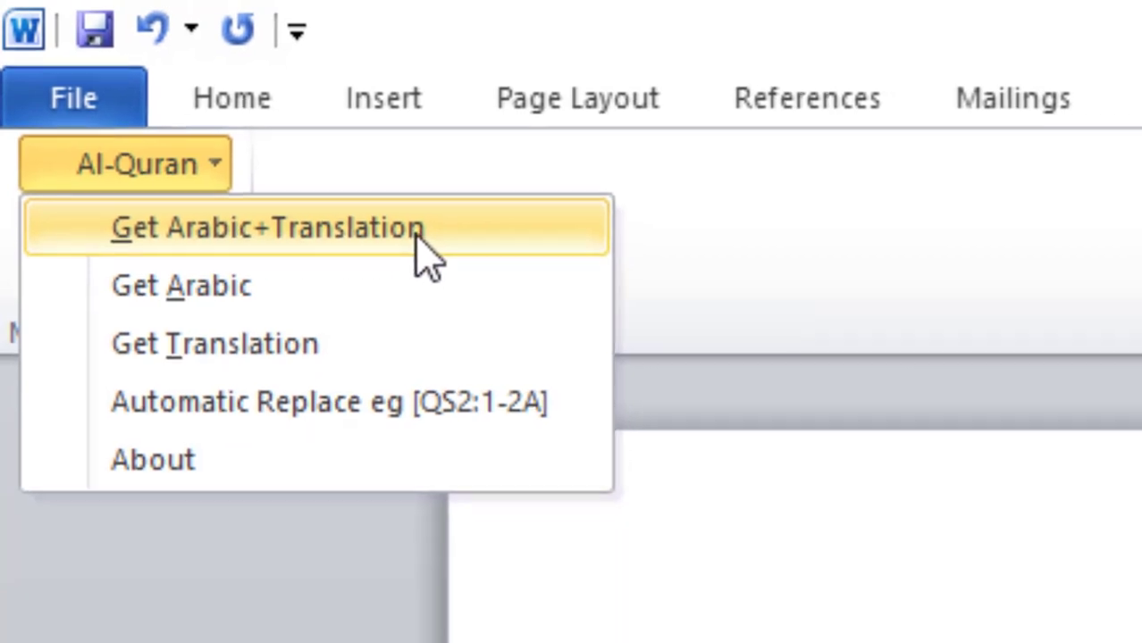
left_click(418, 234)
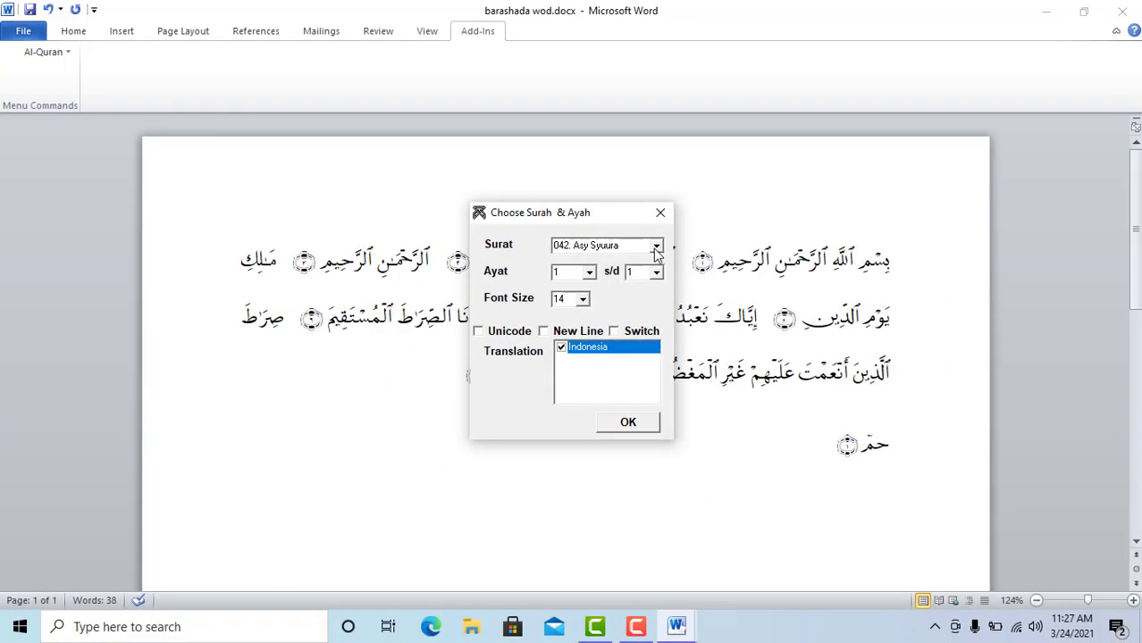
left_click(656, 272)
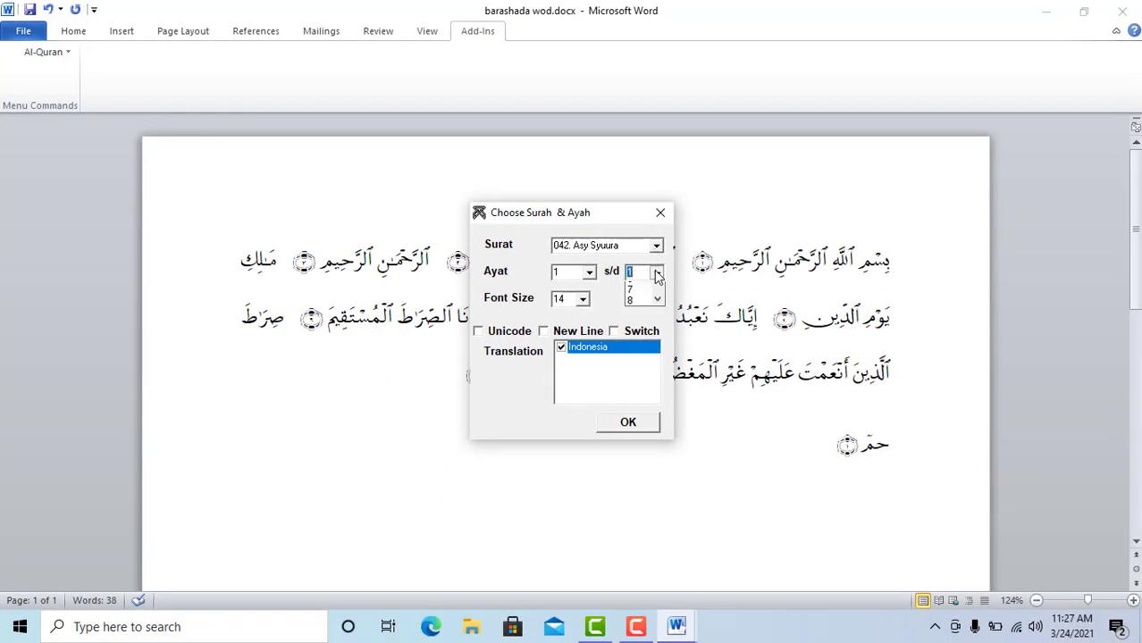
left_click(642, 367)
left_click(629, 421)
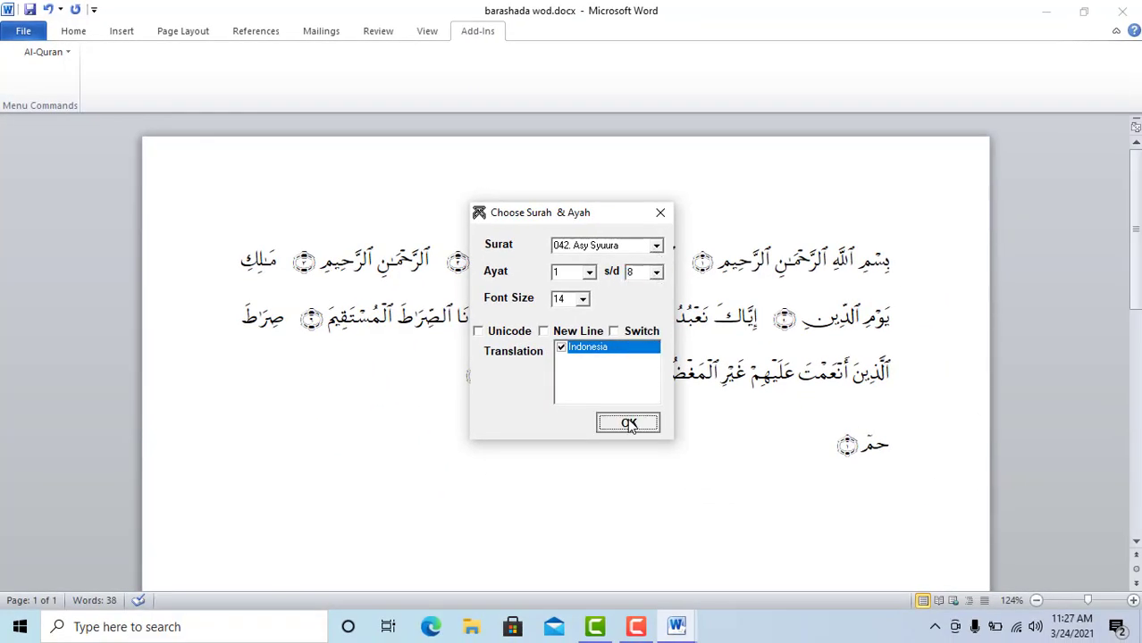
Review the inserted verses up to the start of the document and close it without saving the changes.
scroll(362, 331, "up", 10)
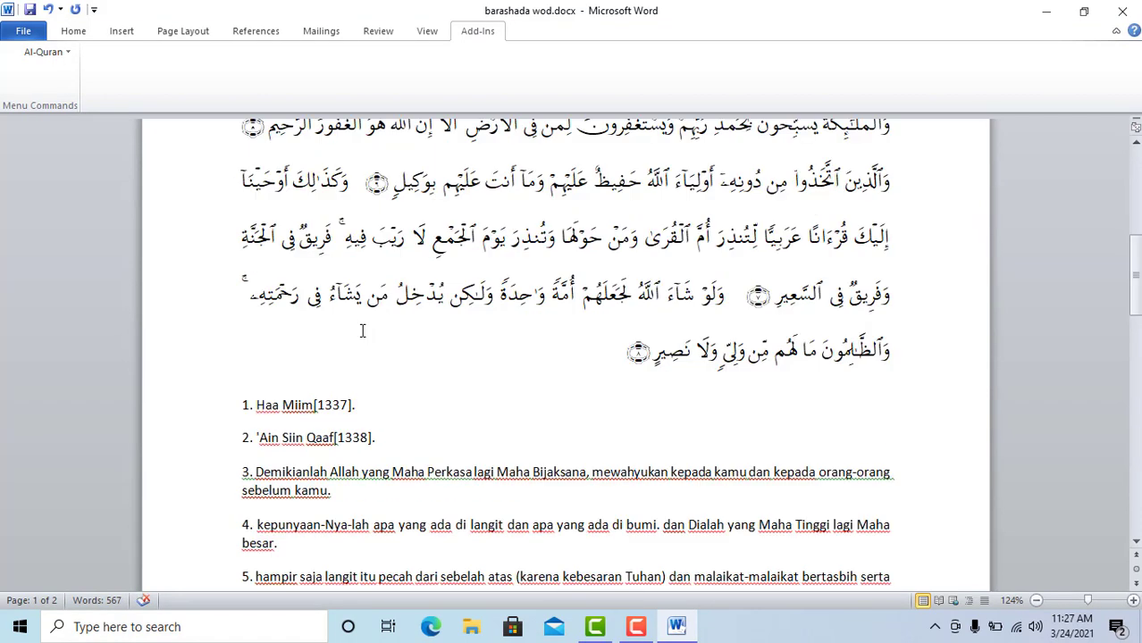
scroll(589, 333, "up", 8)
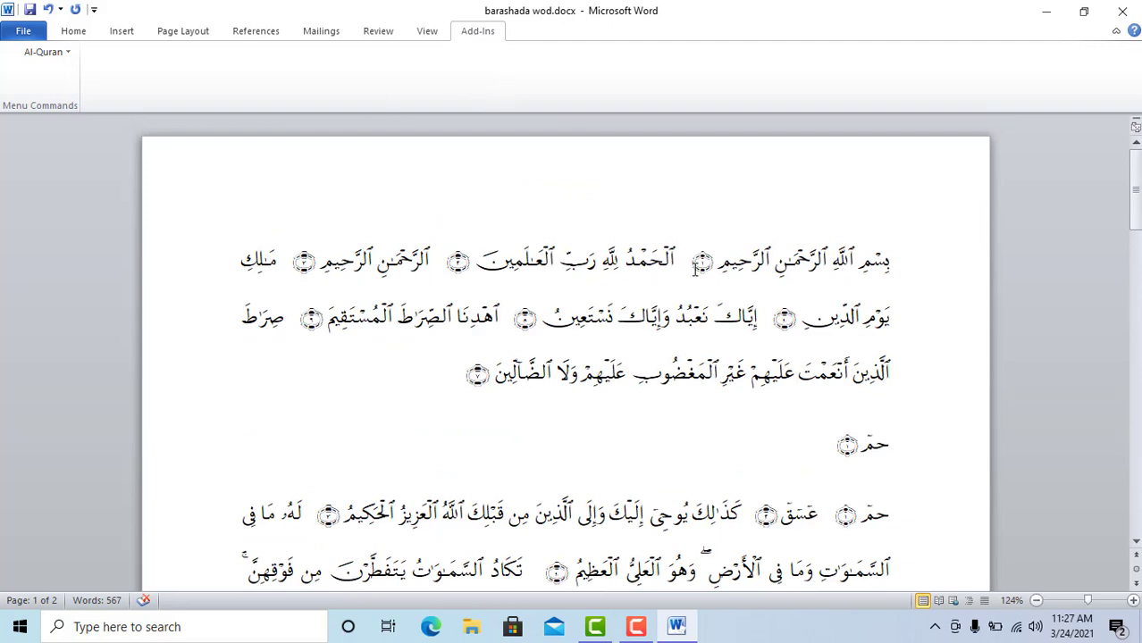
left_click(1122, 11)
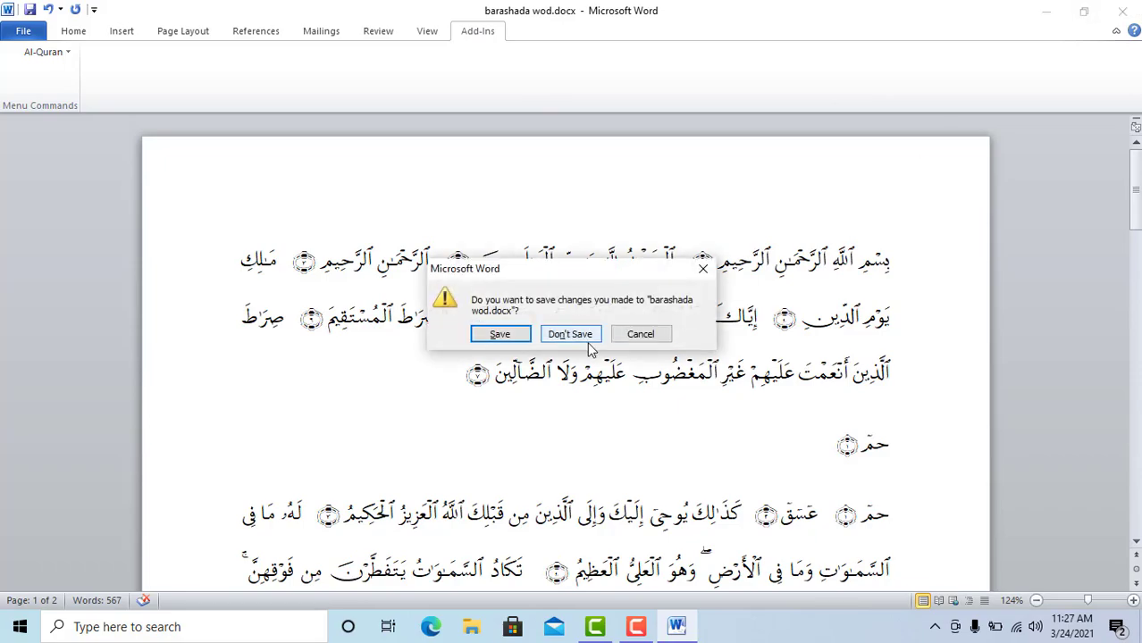
left_click(582, 334)
In File Explorer, open Software Al Quran dalam MS Word inside Downloads, Compressed, SOFTWARE AL-QURAN FOR WORD.
double_click(31, 174)
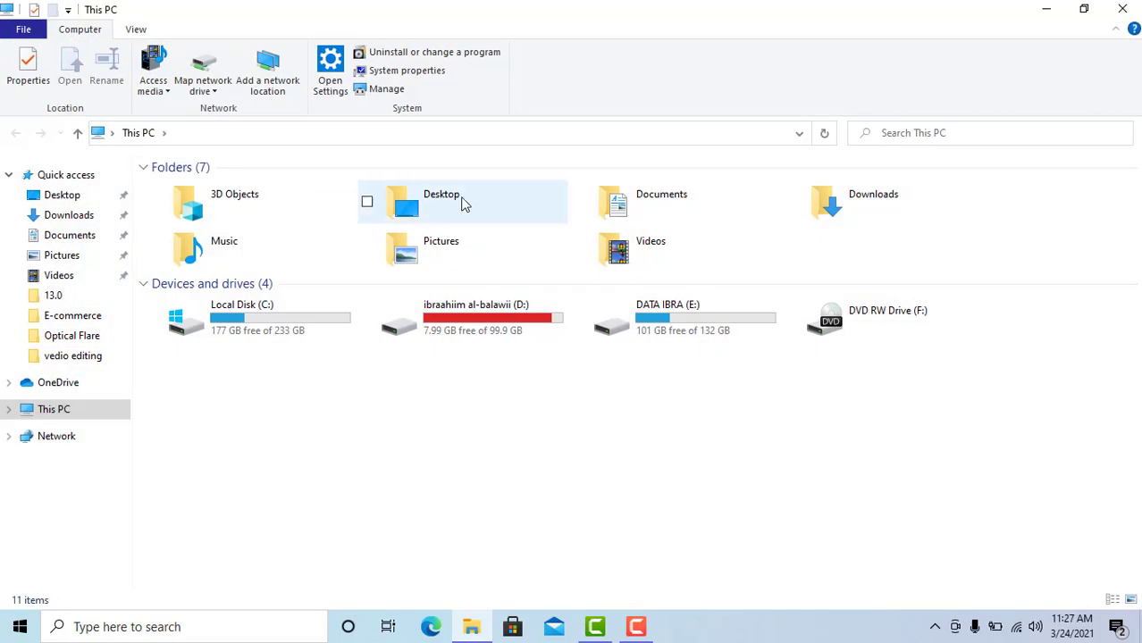
key("ctrl+a")
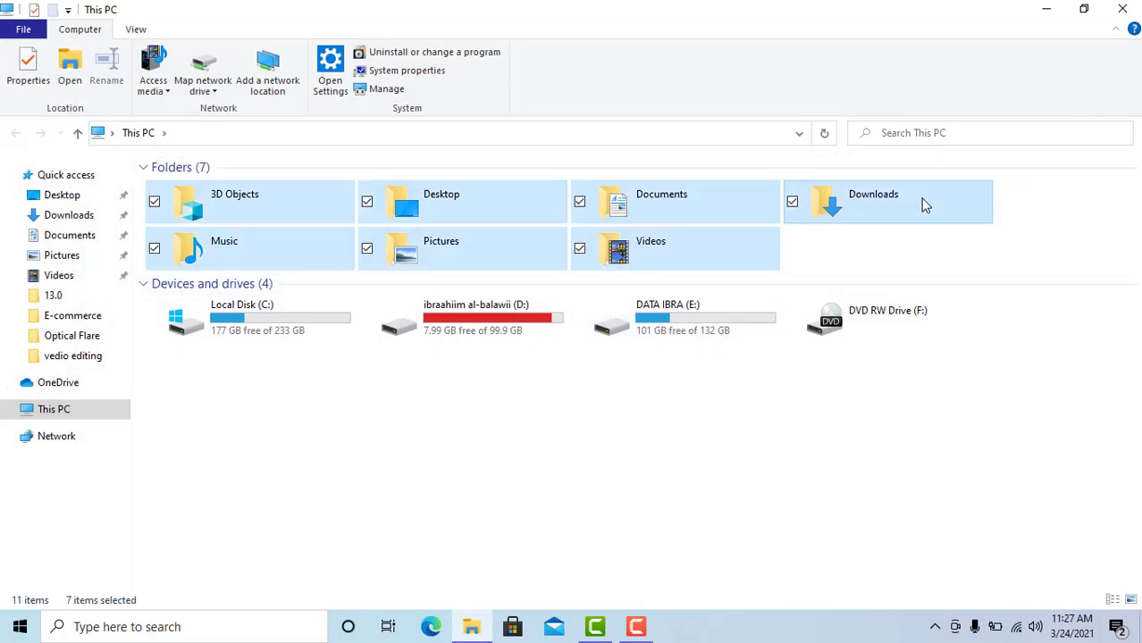
double_click(924, 201)
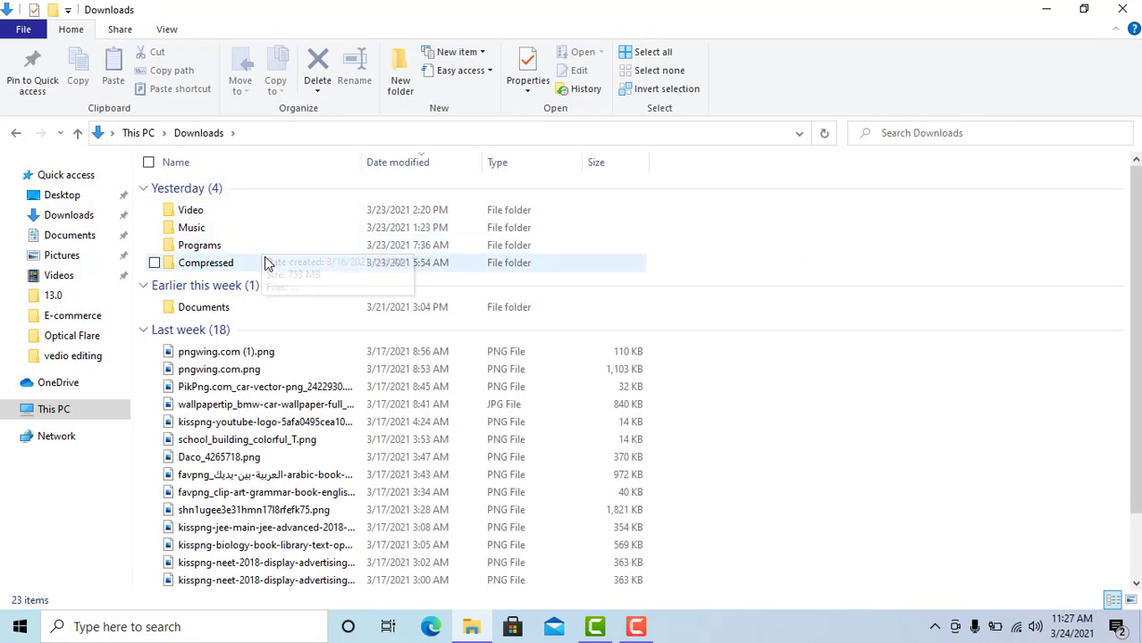
double_click(262, 262)
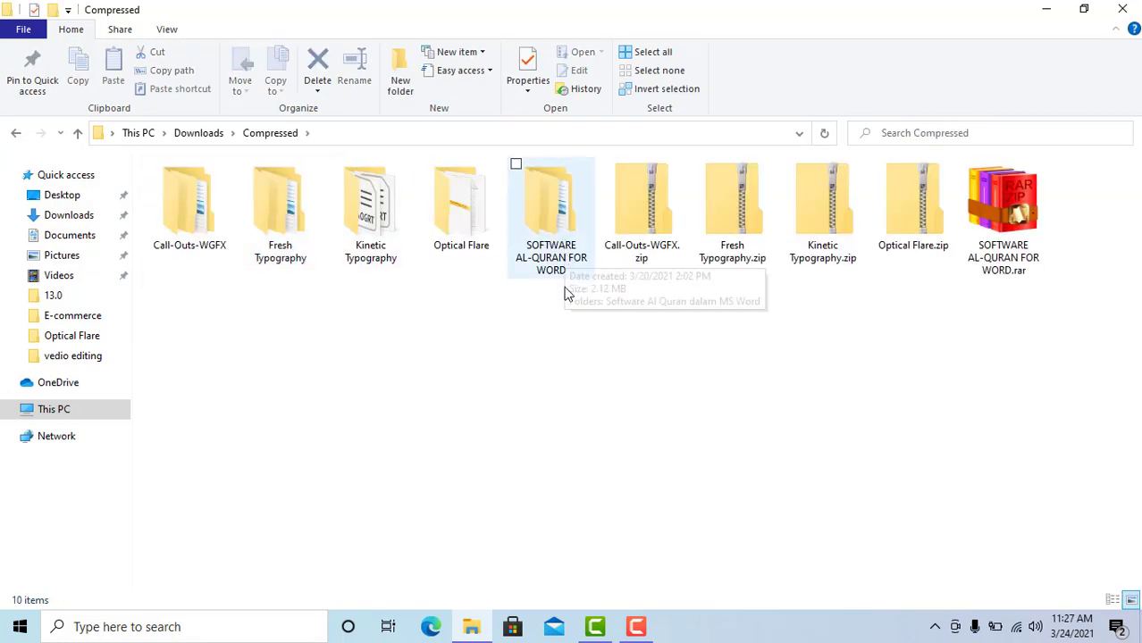
double_click(558, 233)
double_click(328, 189)
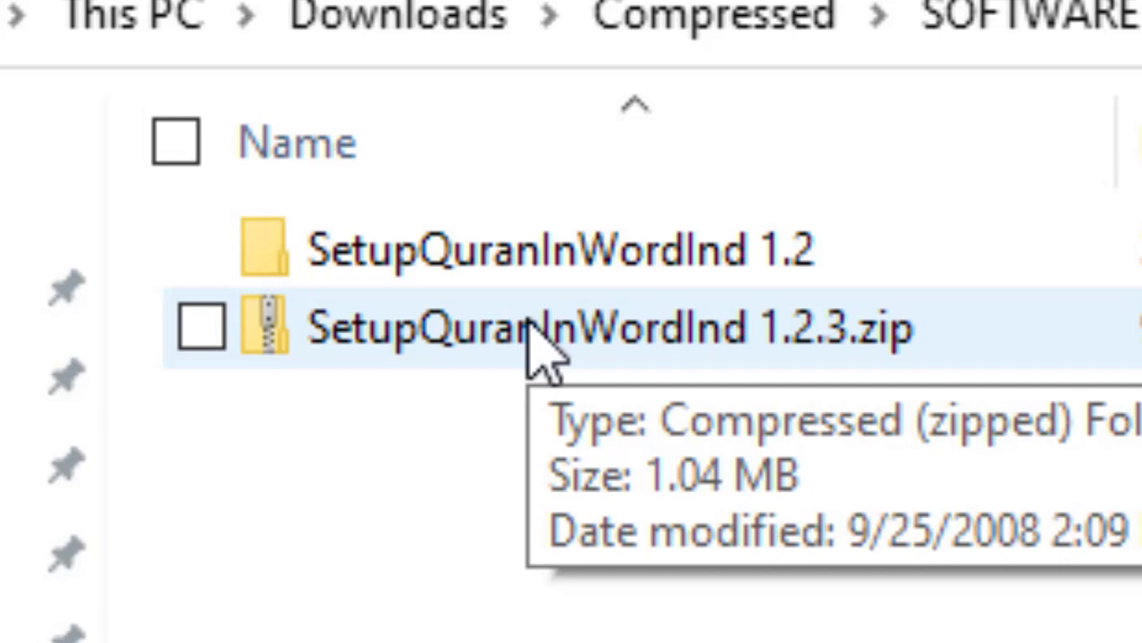
Search the Microsoft Store for an app to open SetupQuranInWordInd 1.2.3.zip, view the BreeZip page, and close the Store.
left_click(533, 344)
right_click(533, 344)
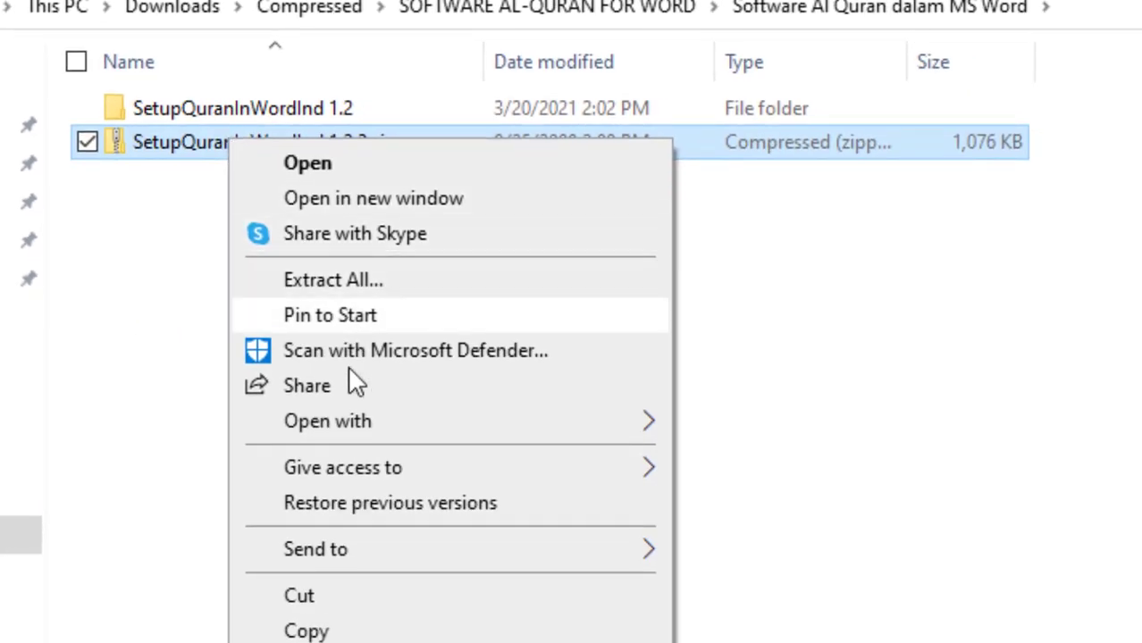
mouse_move(354, 424)
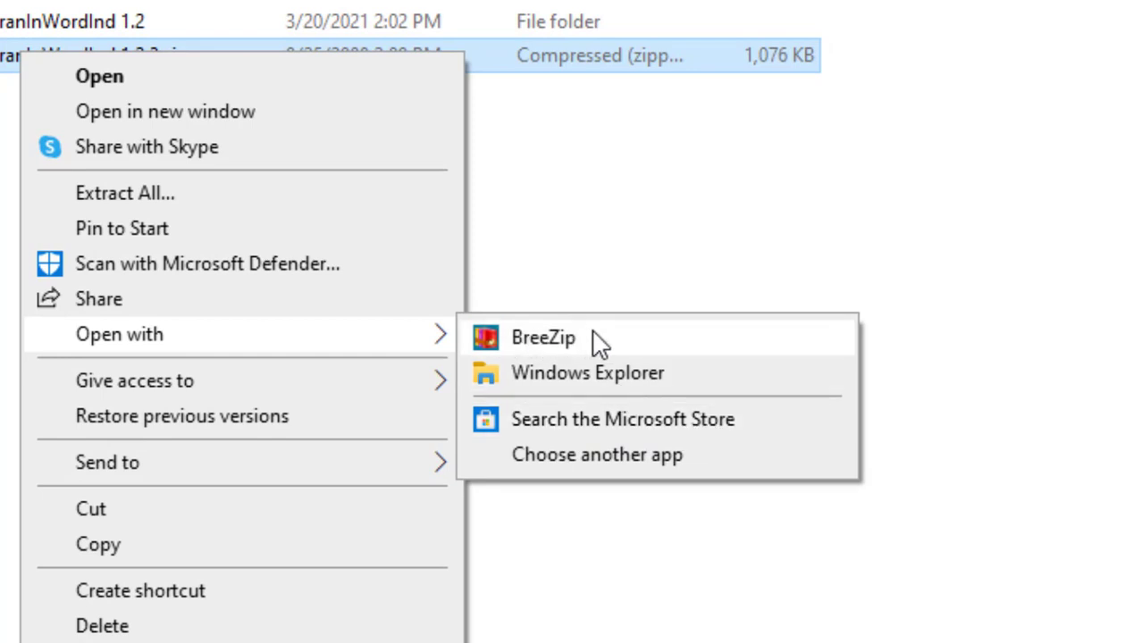
left_click(639, 423)
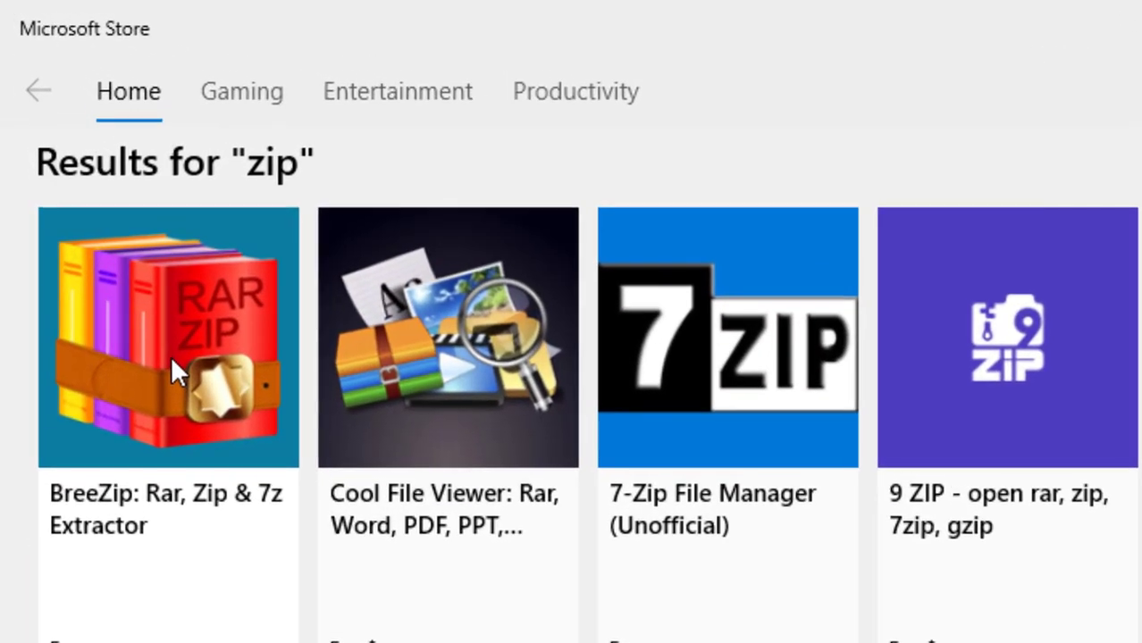
left_click(171, 356)
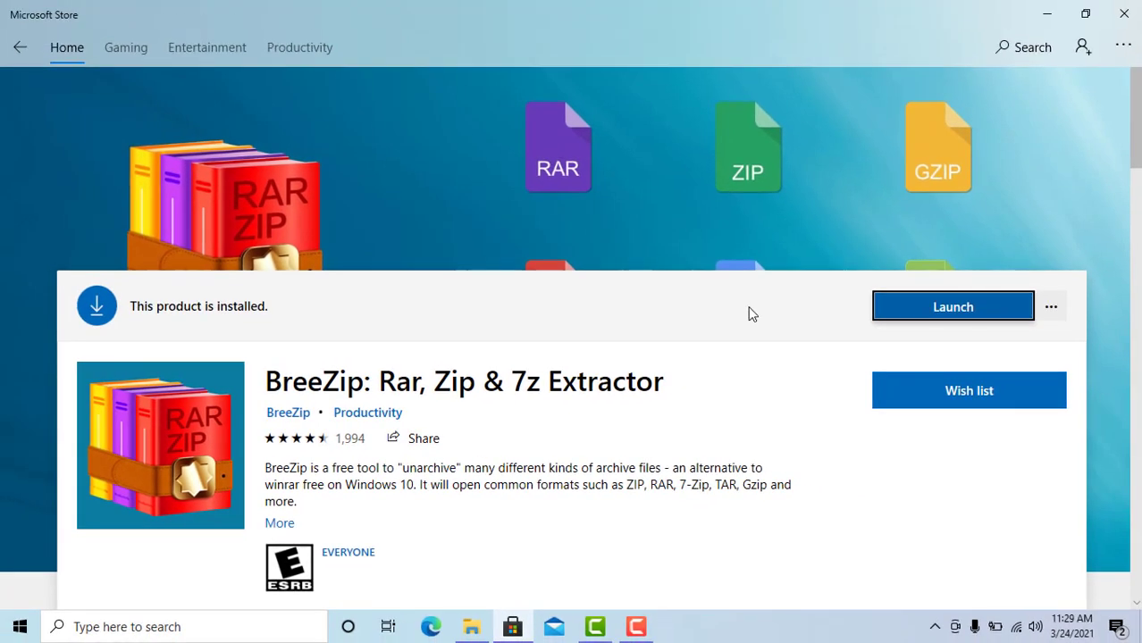
left_click(1118, 11)
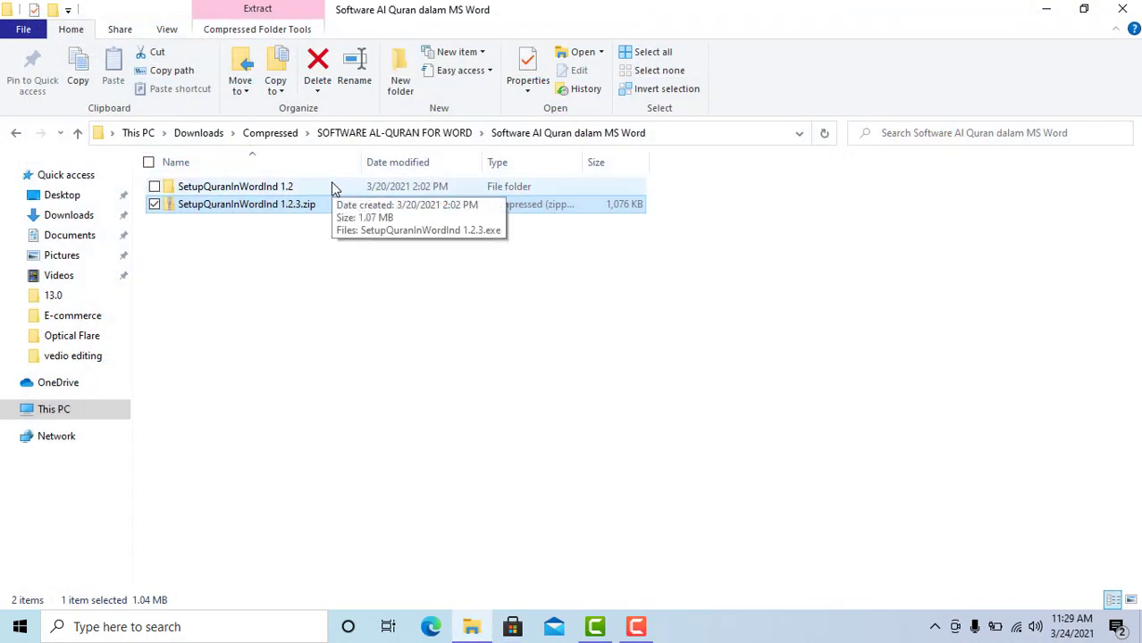
Open the SetupQuranInWordInd 1.2 folder, locate the installer SetupQuranInWordInd 1.2.3.exe, and close the folder window.
left_click(332, 187)
double_click(333, 188)
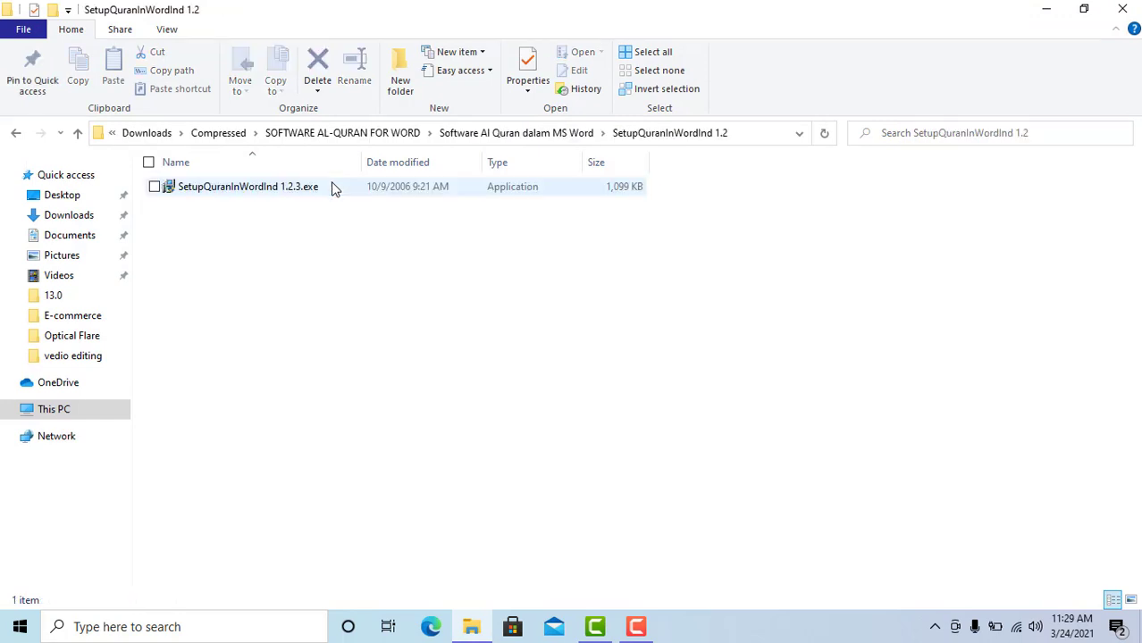
left_click(246, 192)
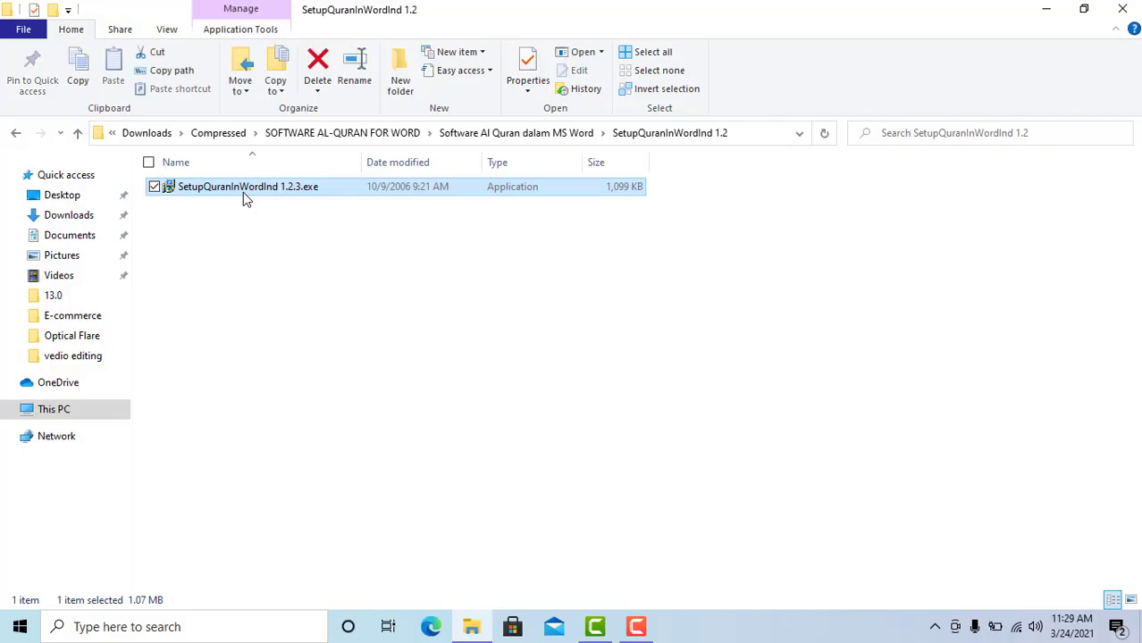
left_click(1116, 7)
Open barashada wod.docx in Word and use the Al-Quran add-in to insert the Arabic text of surah 023. Al Mu'minuun, ayat 1 to 22.
double_click(169, 114)
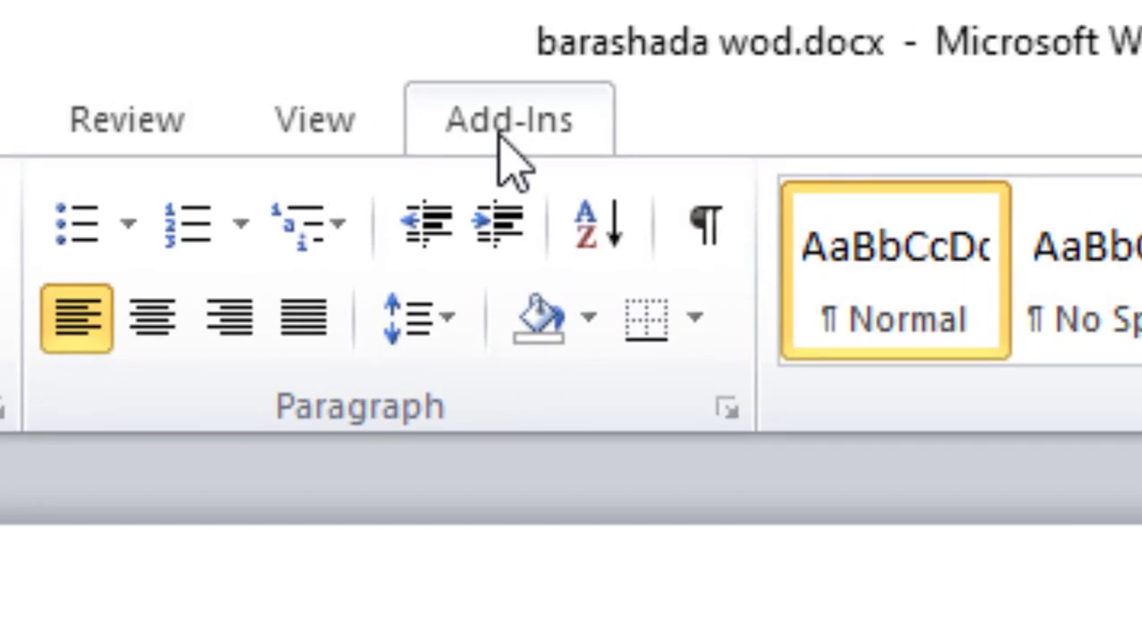
left_click(479, 34)
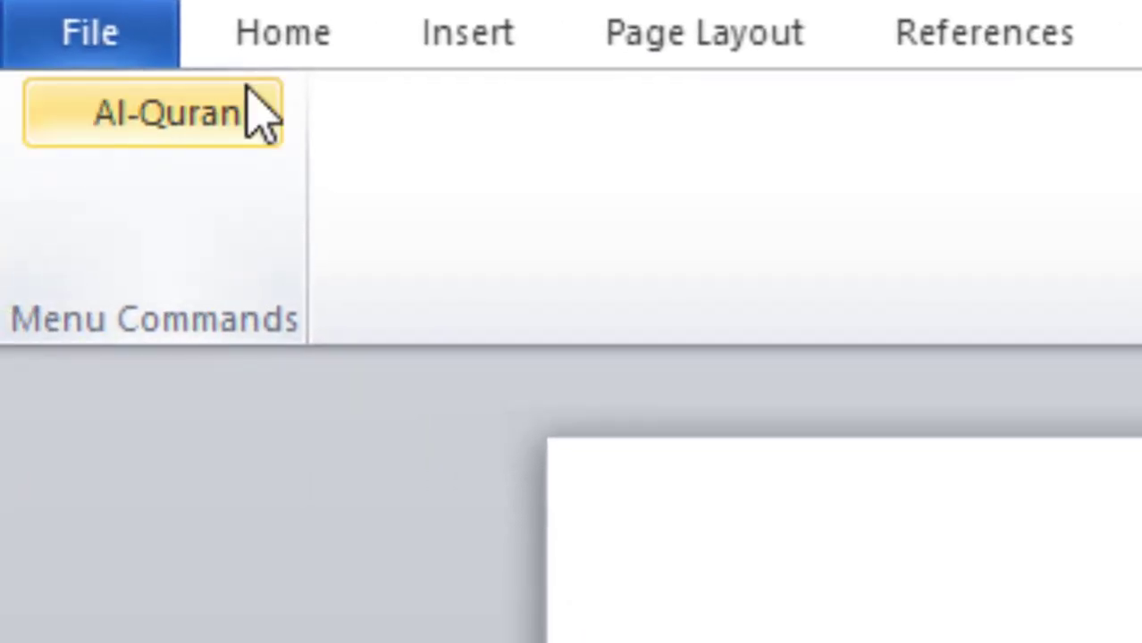
left_click(250, 109)
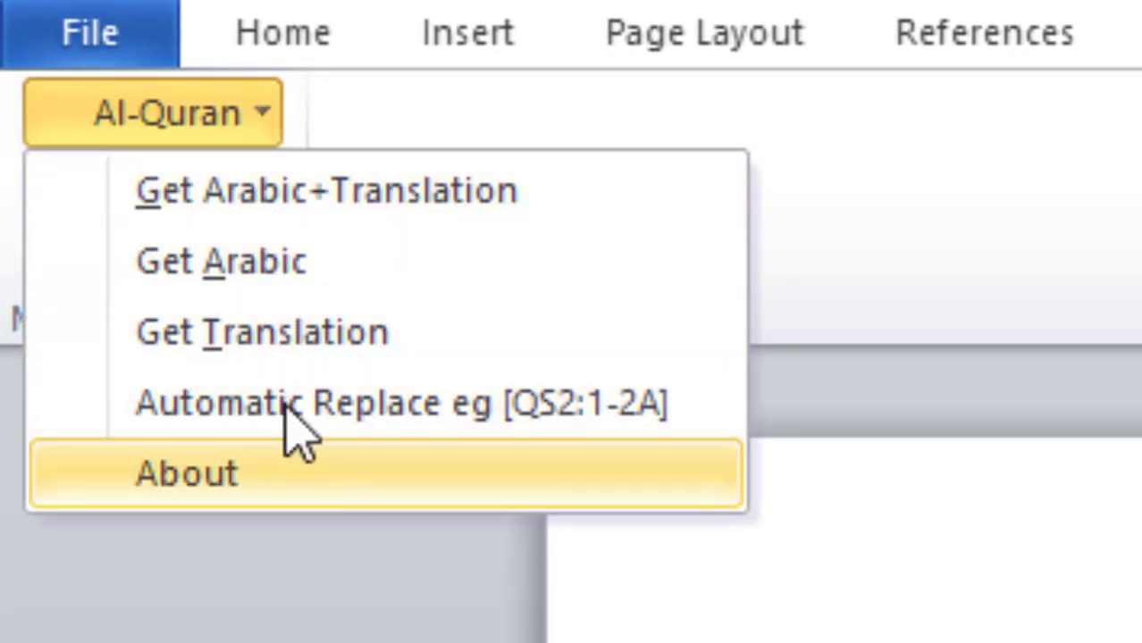
left_click(317, 261)
left_click(734, 181)
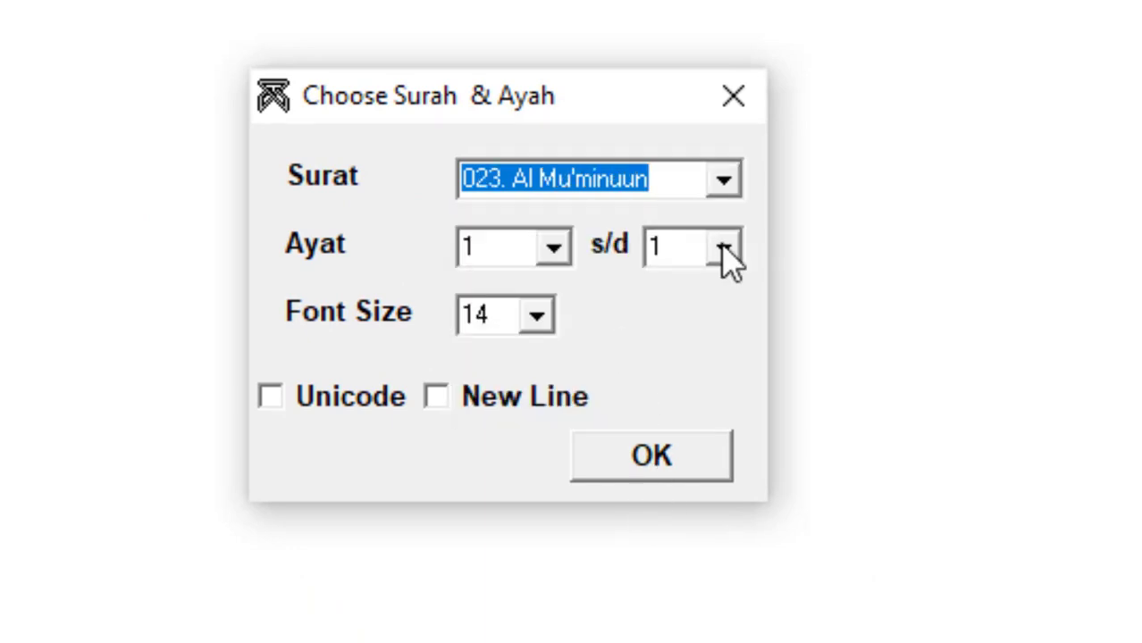
left_click(725, 254)
scroll(716, 382, "down", 5)
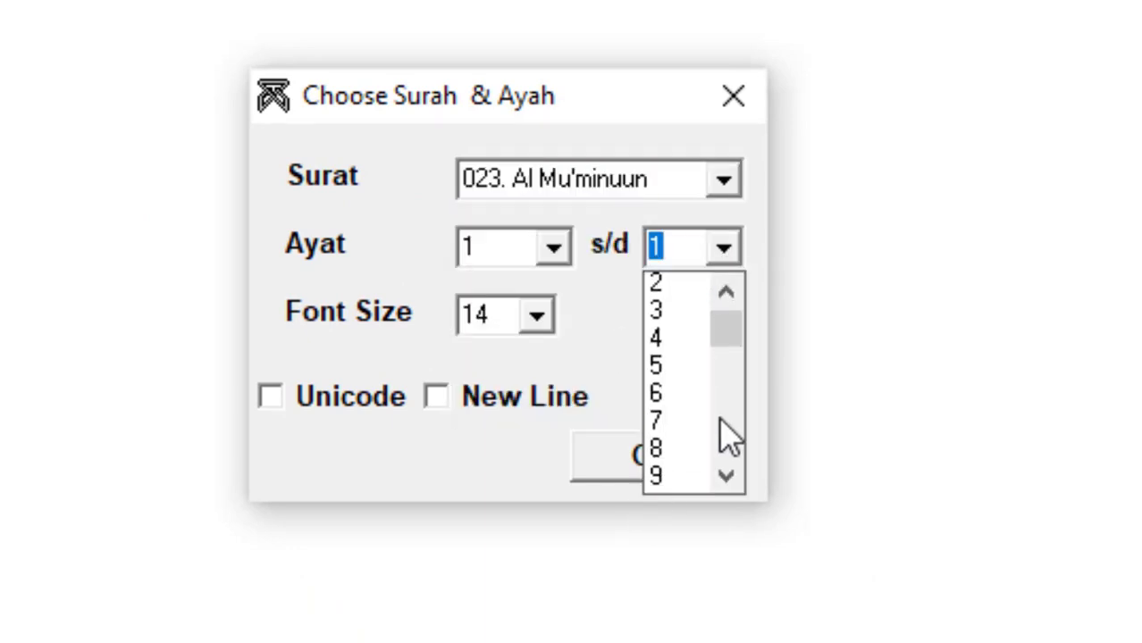
left_click(693, 453)
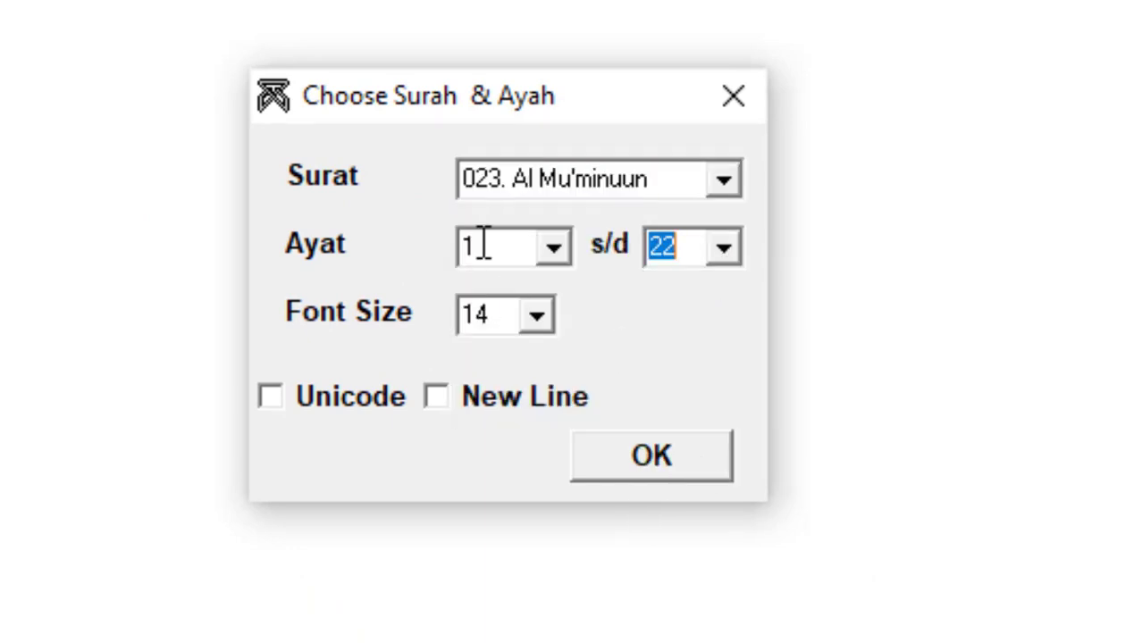
left_click(651, 456)
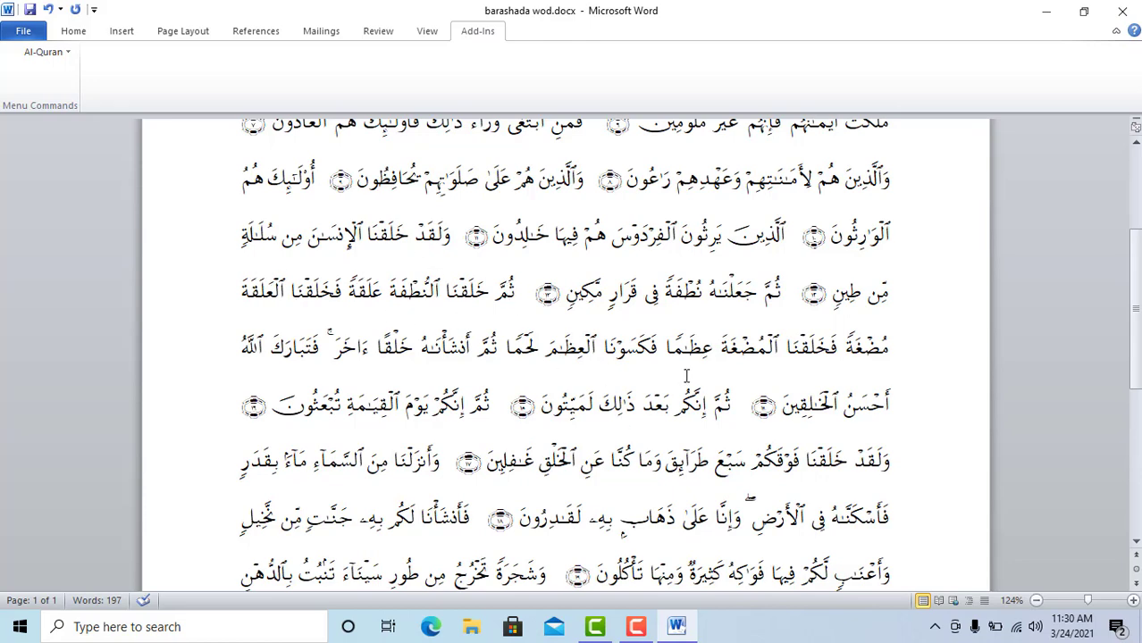
Review the inserted Arabic verses down to the end of the document and close it without saving.
scroll(686, 376, "down", 1)
scroll(693, 367, "down", 1)
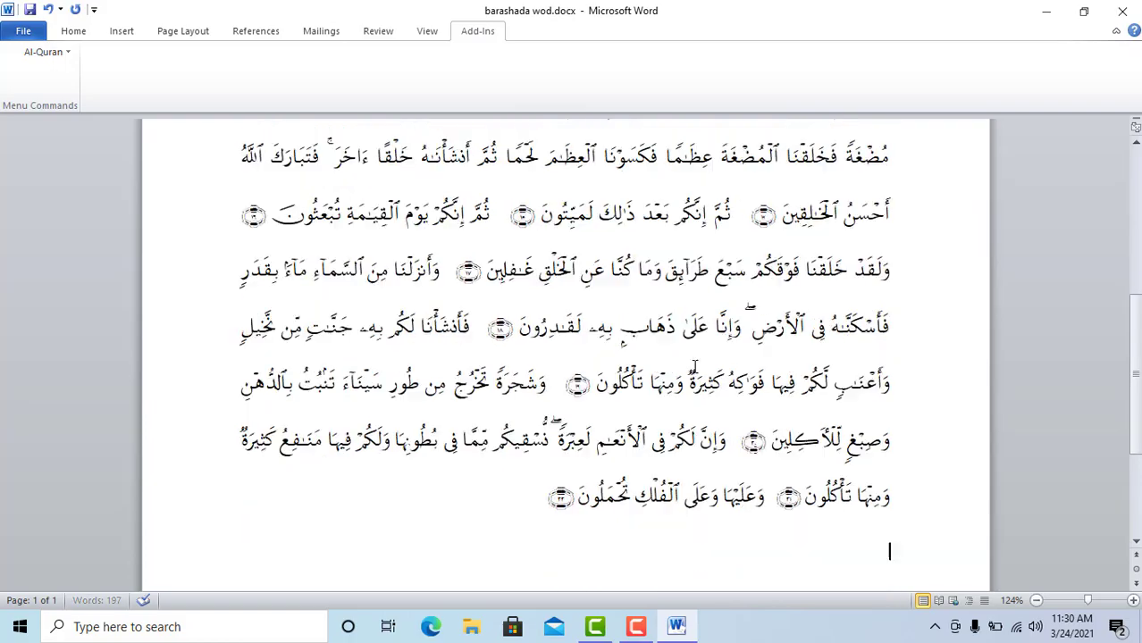
key("alt+F4")
left_click(576, 331)
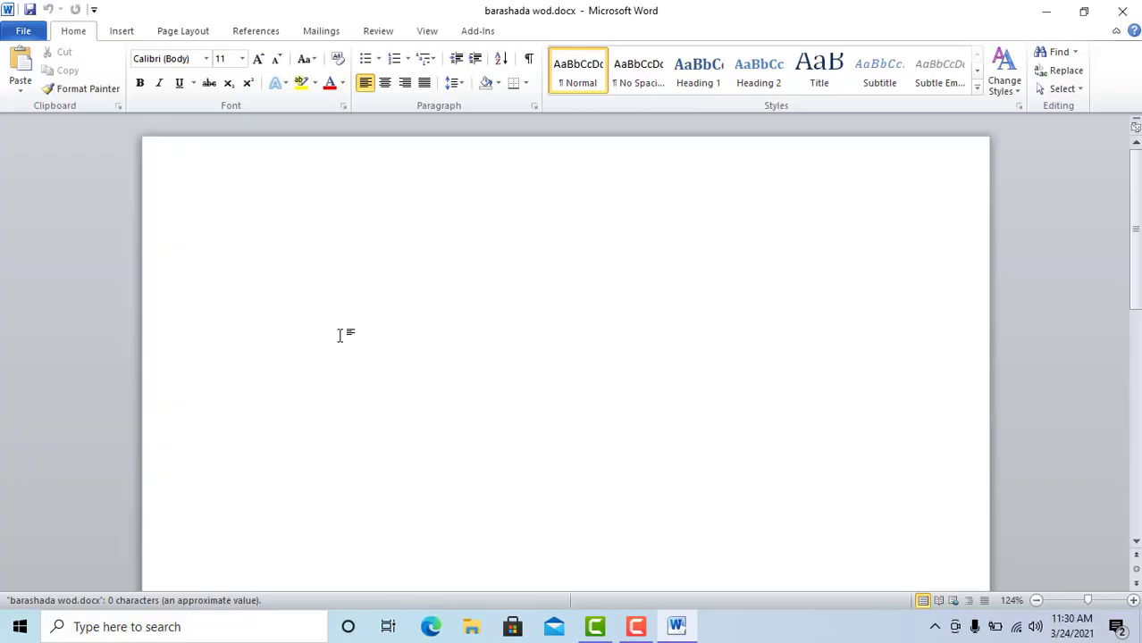
Enter sakfjdlskglsksdkf in the reopened blank barashada wod.docx, try to switch the keyboard language, and append lkslsfjlsa.
type("sakfjdlskglsksdkf")
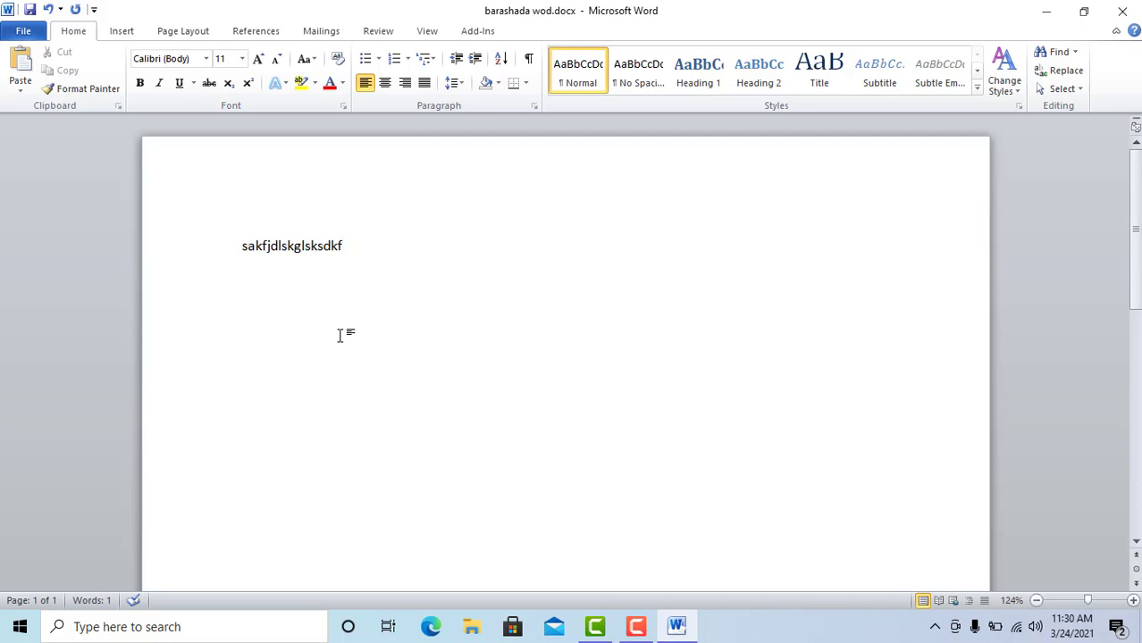
key("alt+shift")
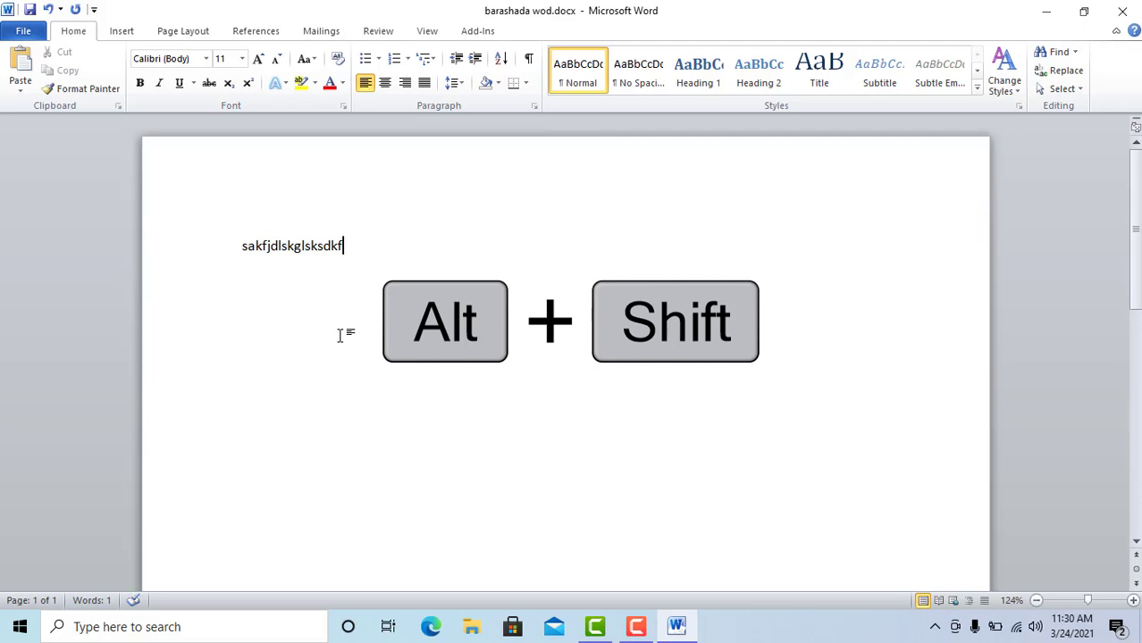
type("lkslsfjlsa")
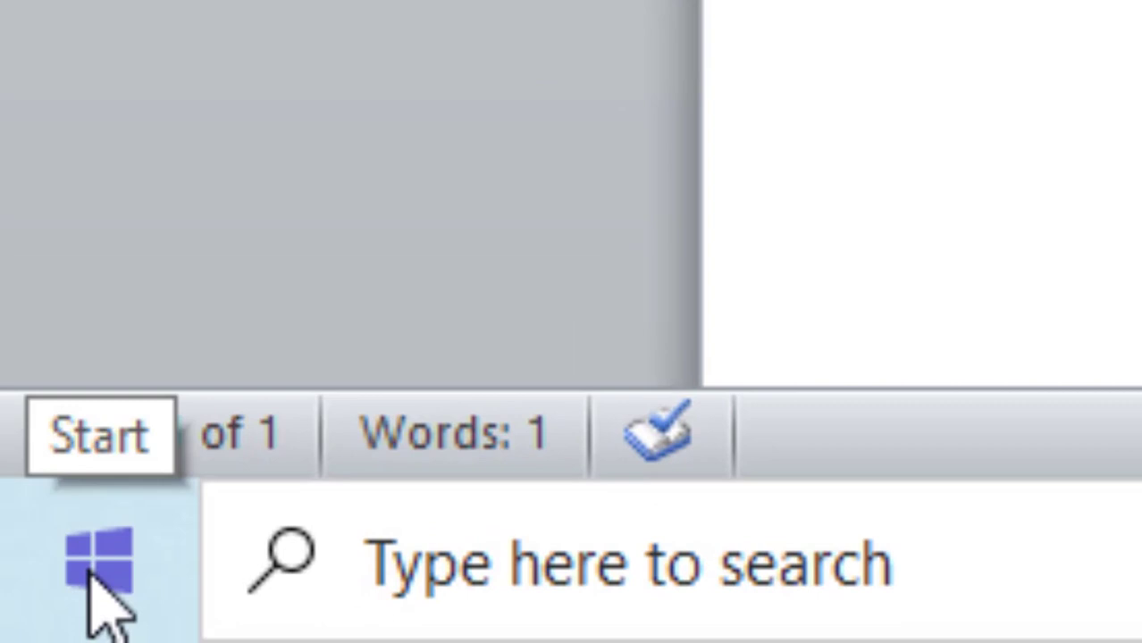
Switch to Windows Settings and open the Language page of Time & Language.
left_click(19, 626)
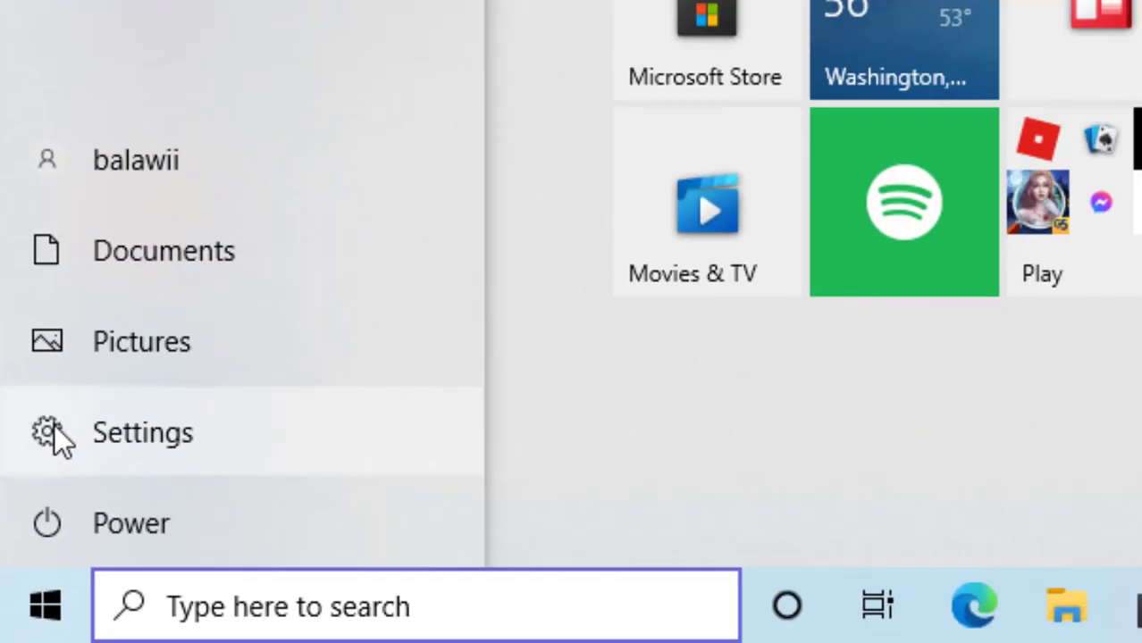
left_click(121, 190)
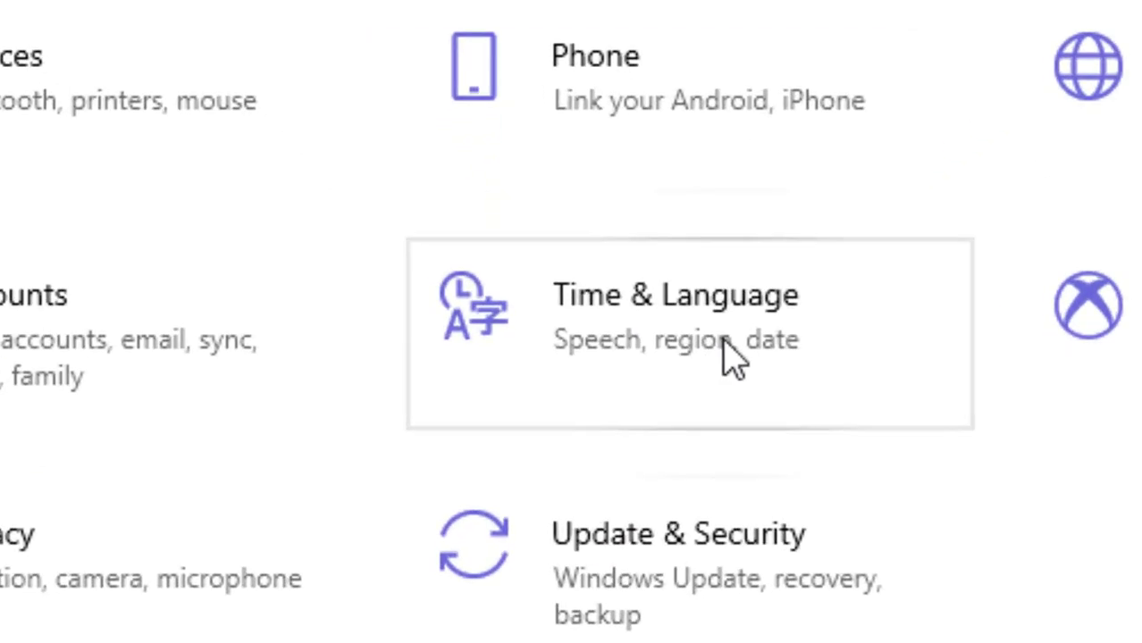
left_click(732, 360)
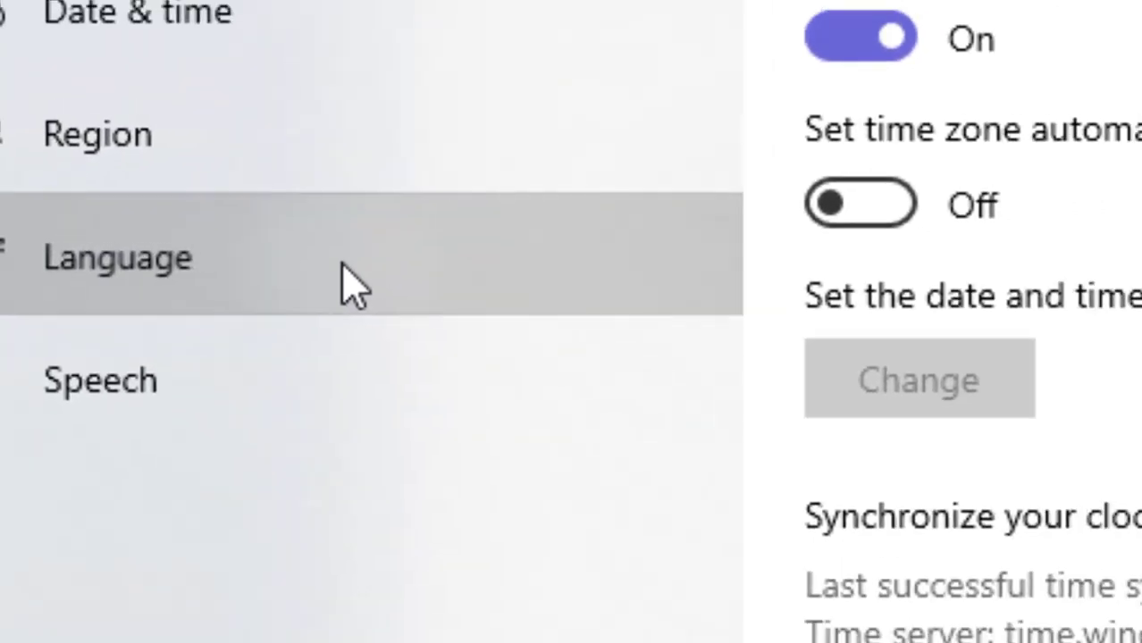
left_click(346, 279)
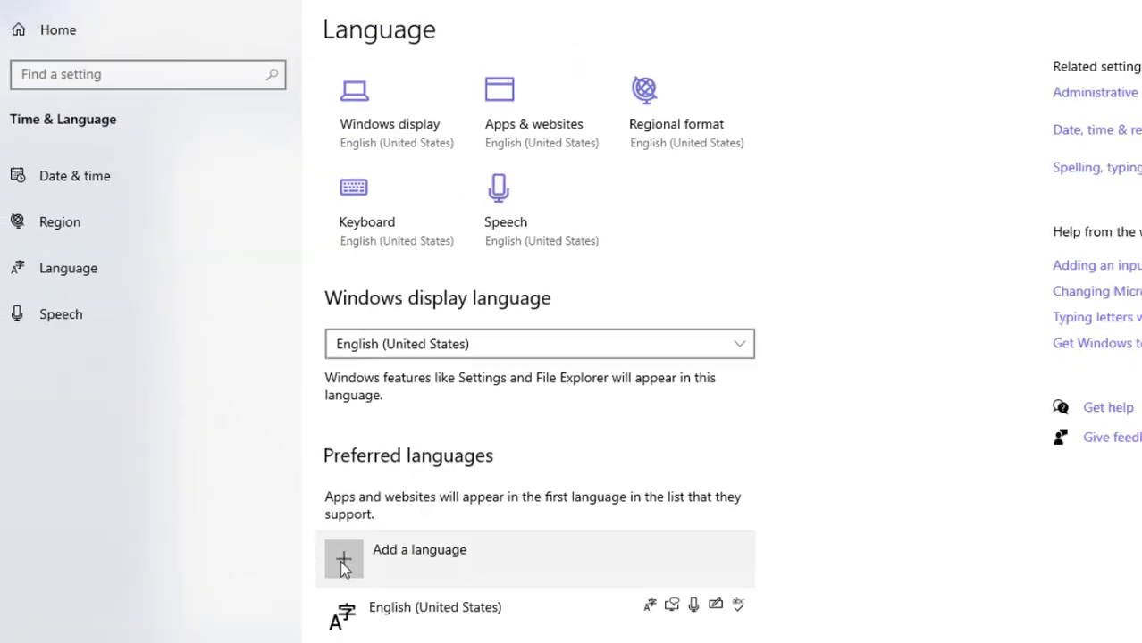
Add Arabic (Saudi Arabia) as a preferred language and install it with the language pack and text-to-speech.
scroll(547, 534, "down", 2)
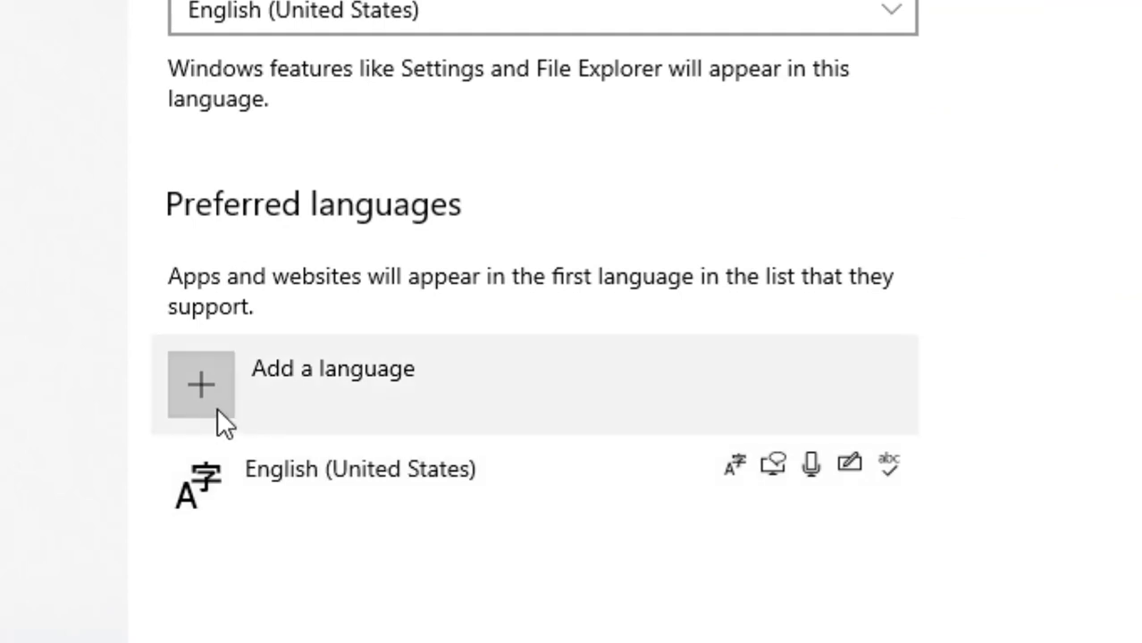
left_click(218, 409)
scroll(552, 426, "down", 2)
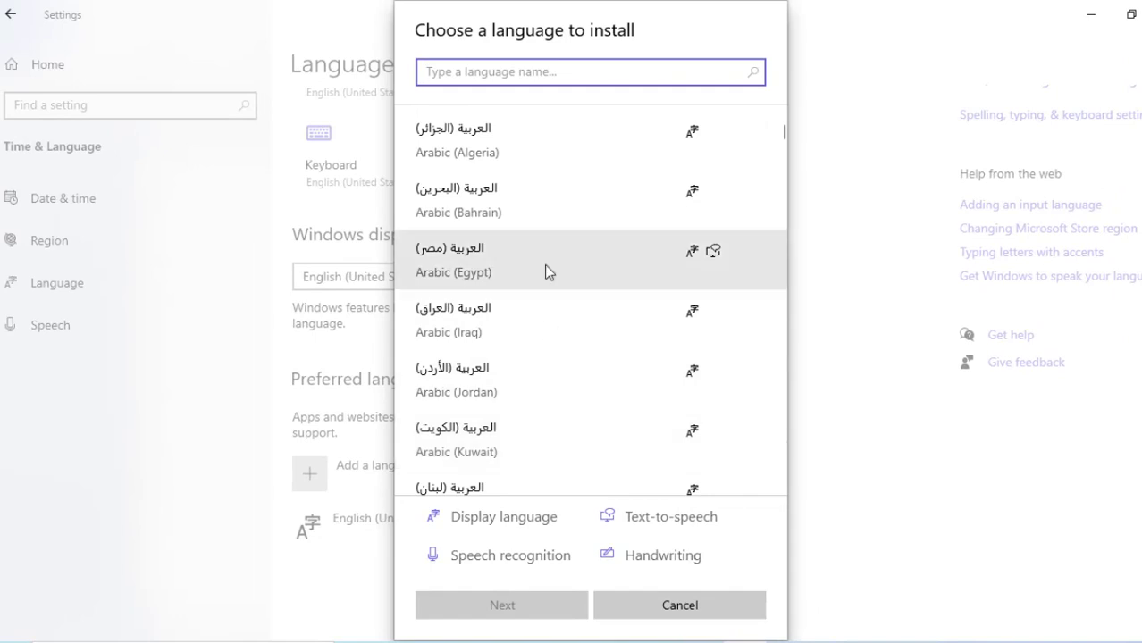
scroll(543, 288, "down", 3)
scroll(536, 313, "down", 3)
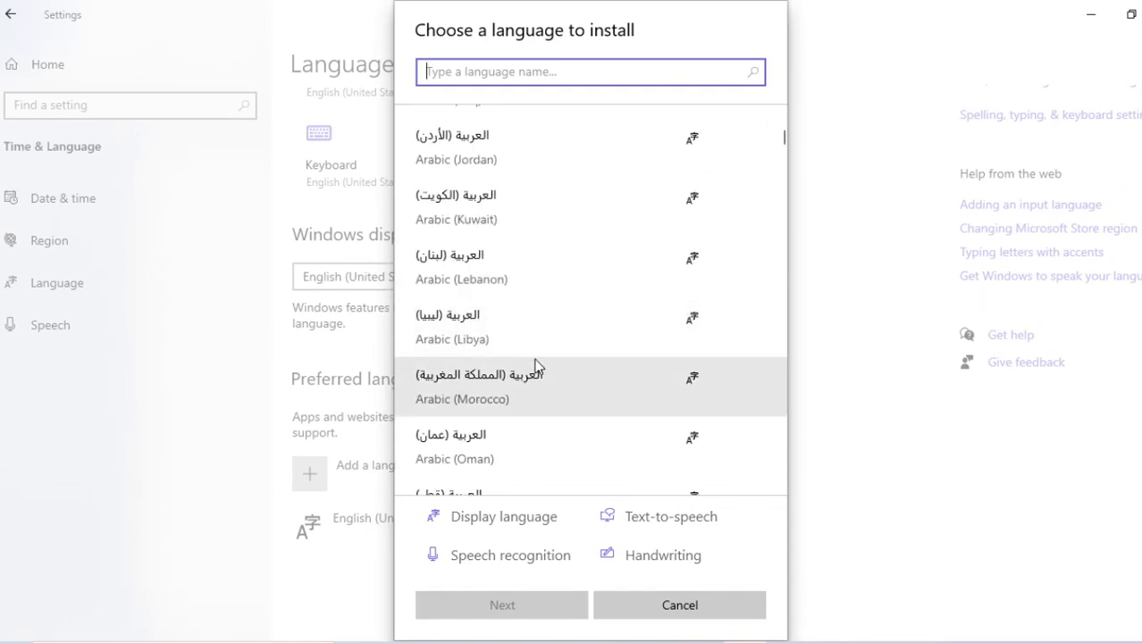
left_click(534, 346)
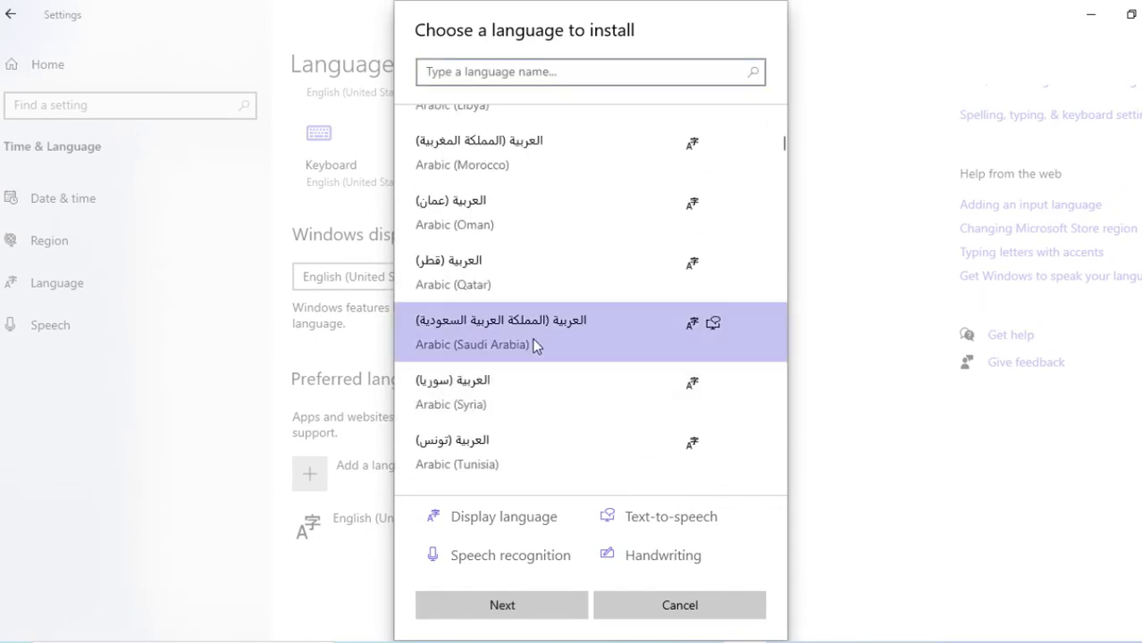
left_click(506, 611)
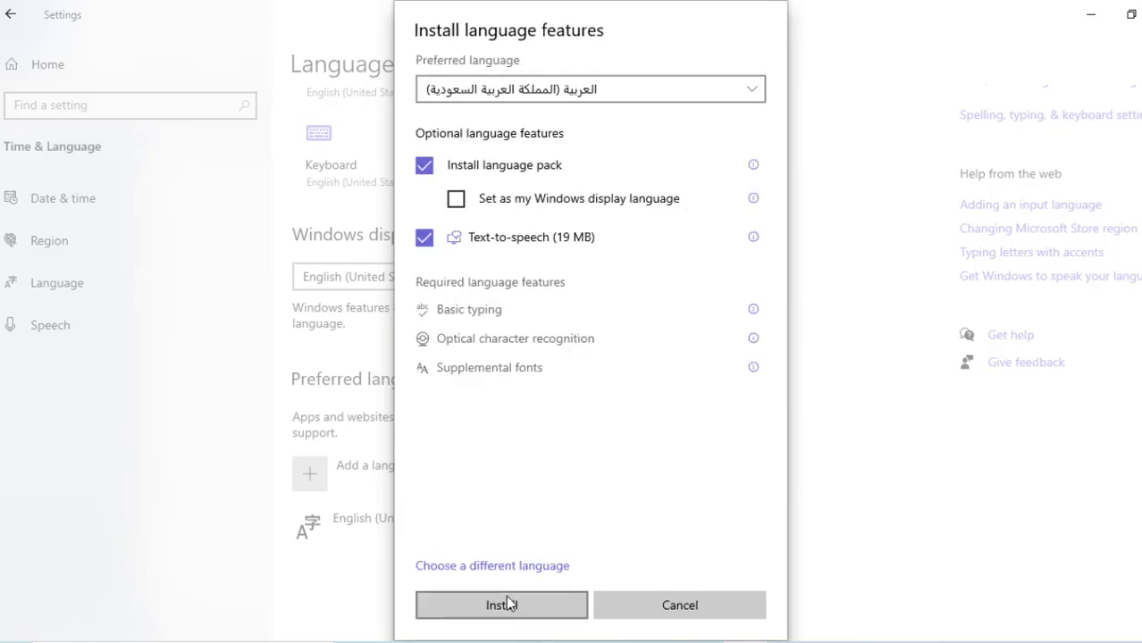
left_click(506, 604)
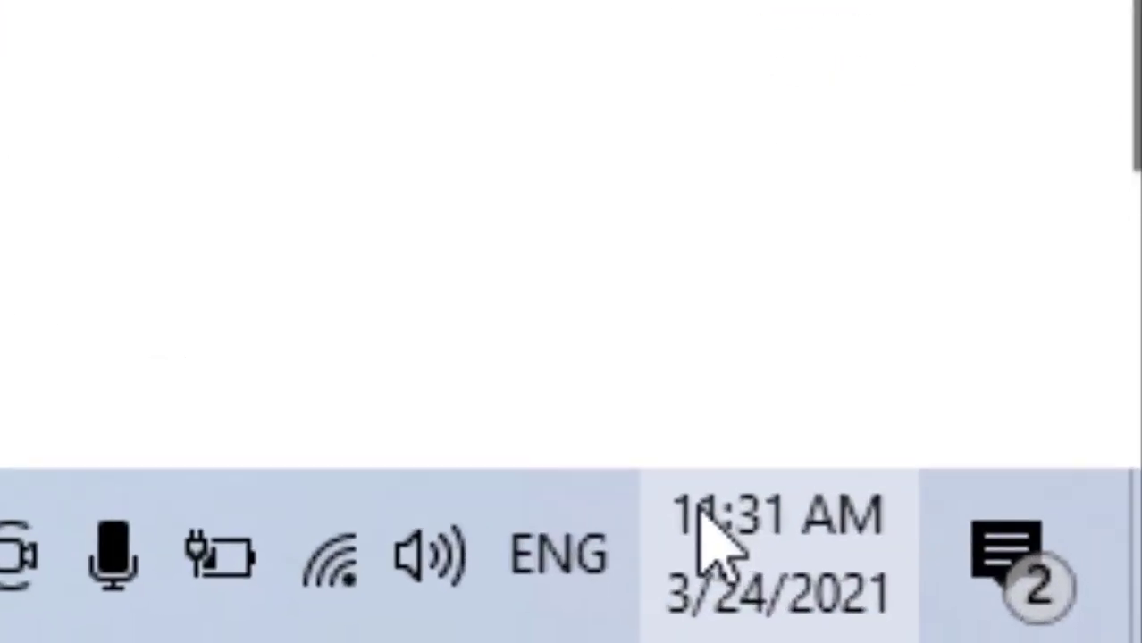
Switch the input language to Arabic (Saudi Arabia) with the Arabic (101) keyboard and enter a line of Arabic sample text in the Word document.
left_click(1029, 626)
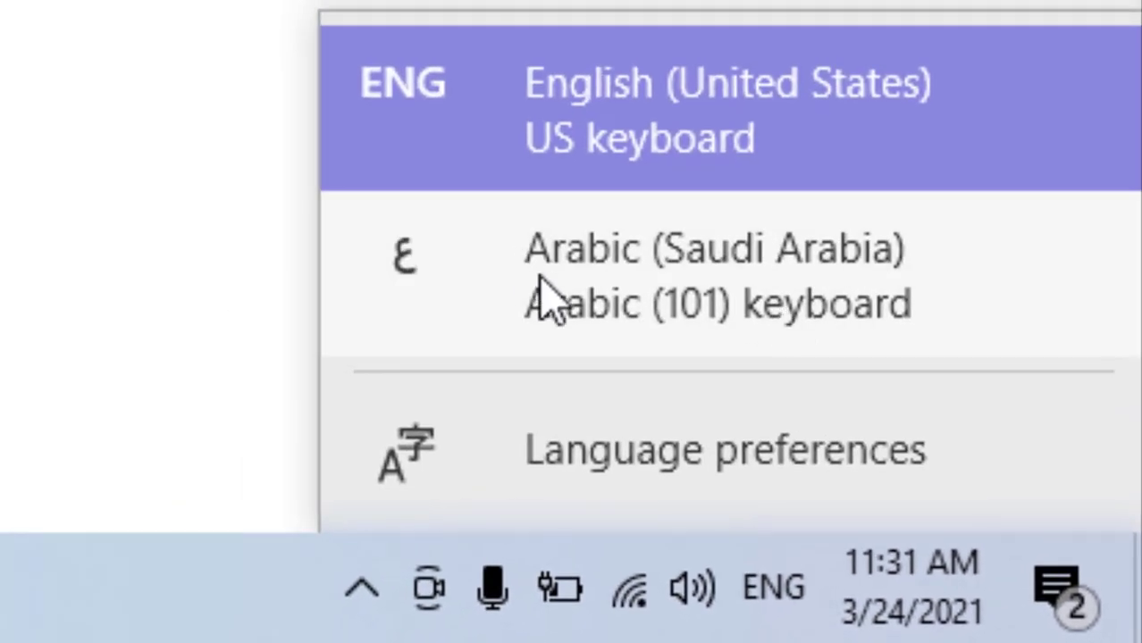
left_click(277, 123)
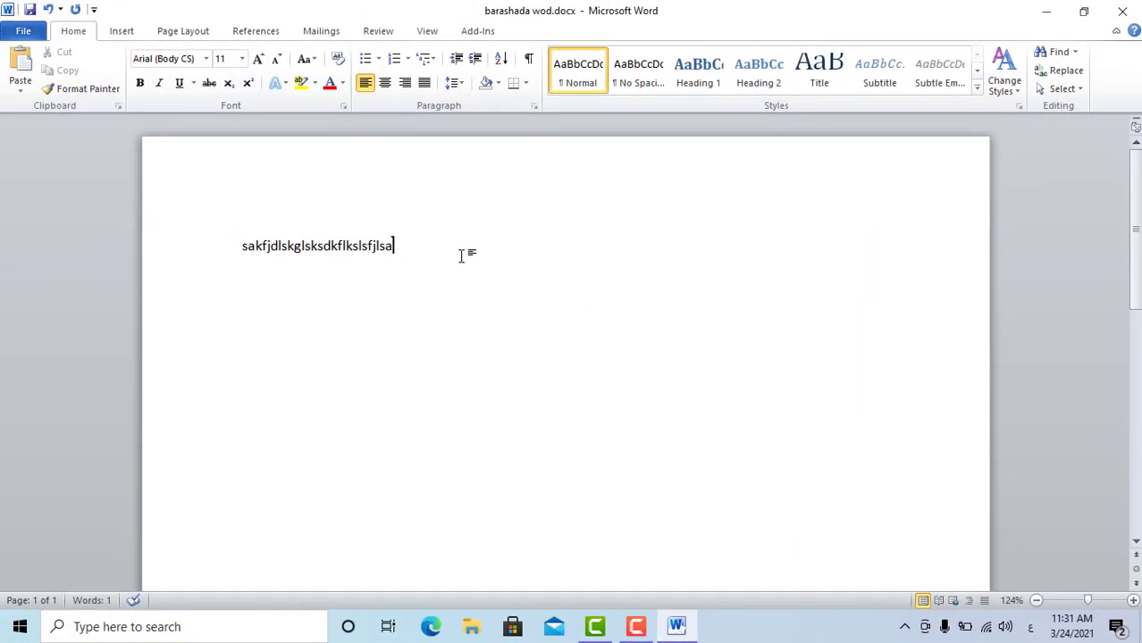
type("هيهثهخ")
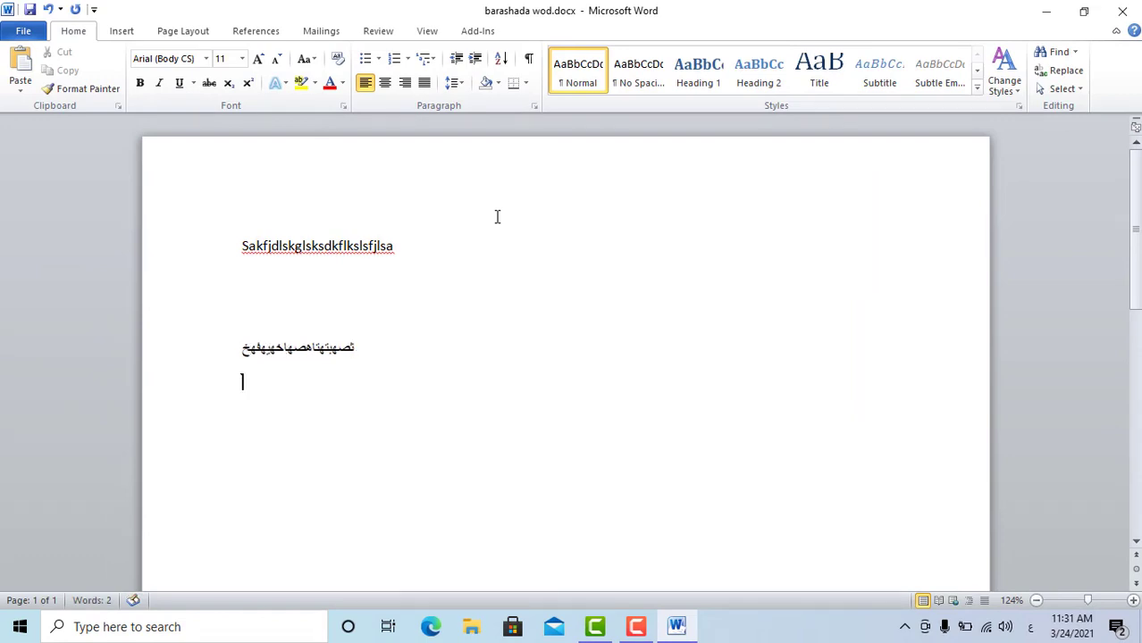
Switch to the US keyboard and enter wipuytijkj, return to Arabic and append نخثتاه07هعلثغع7ههع on the same line, and close the document.
left_click(1030, 626)
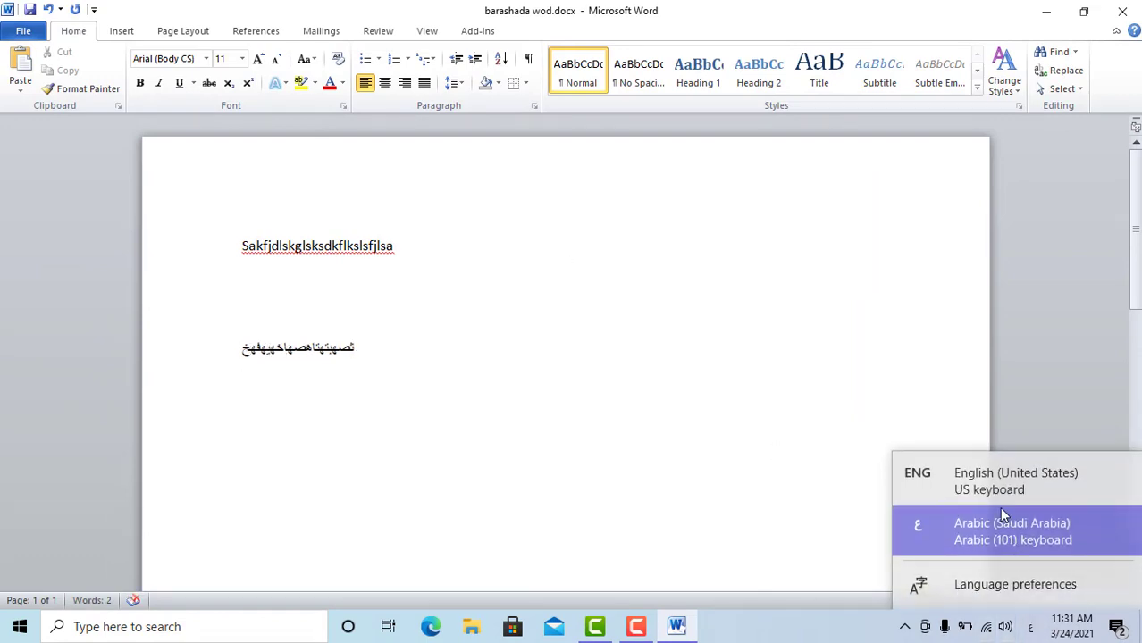
left_click(1005, 474)
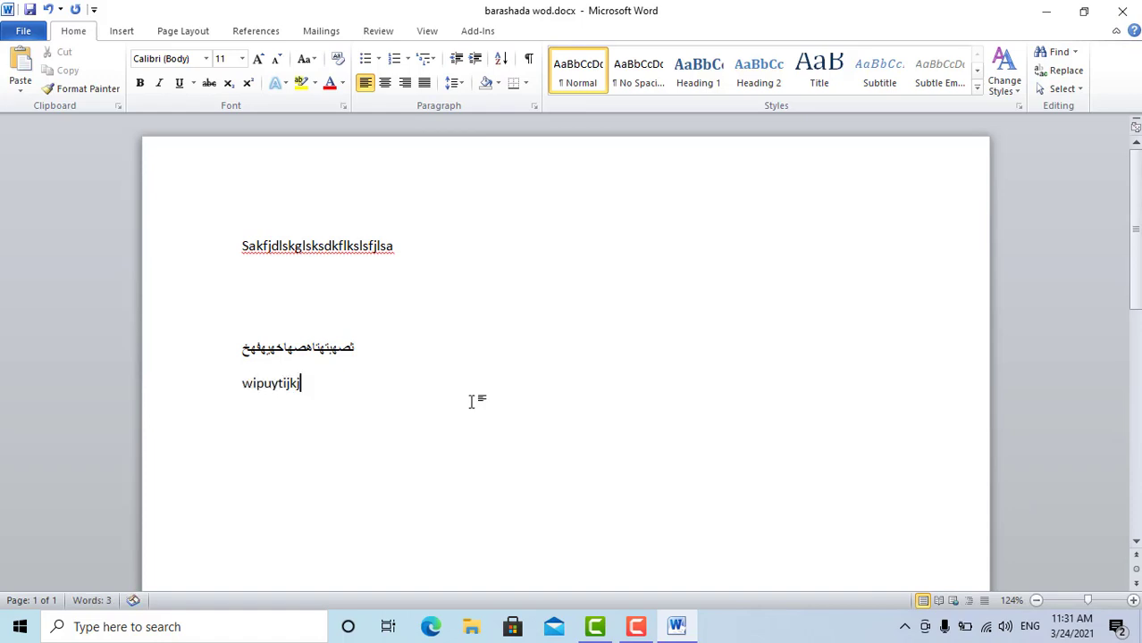
key("alt+shift")
type("ن")
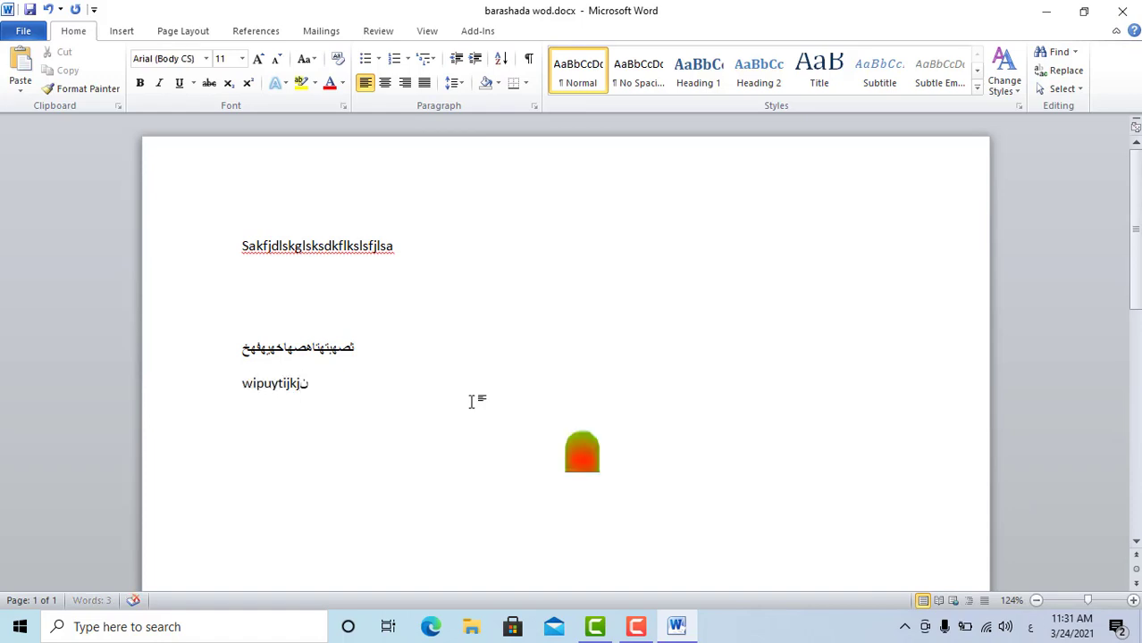
type("خثتاه07هعلثغع7ههع")
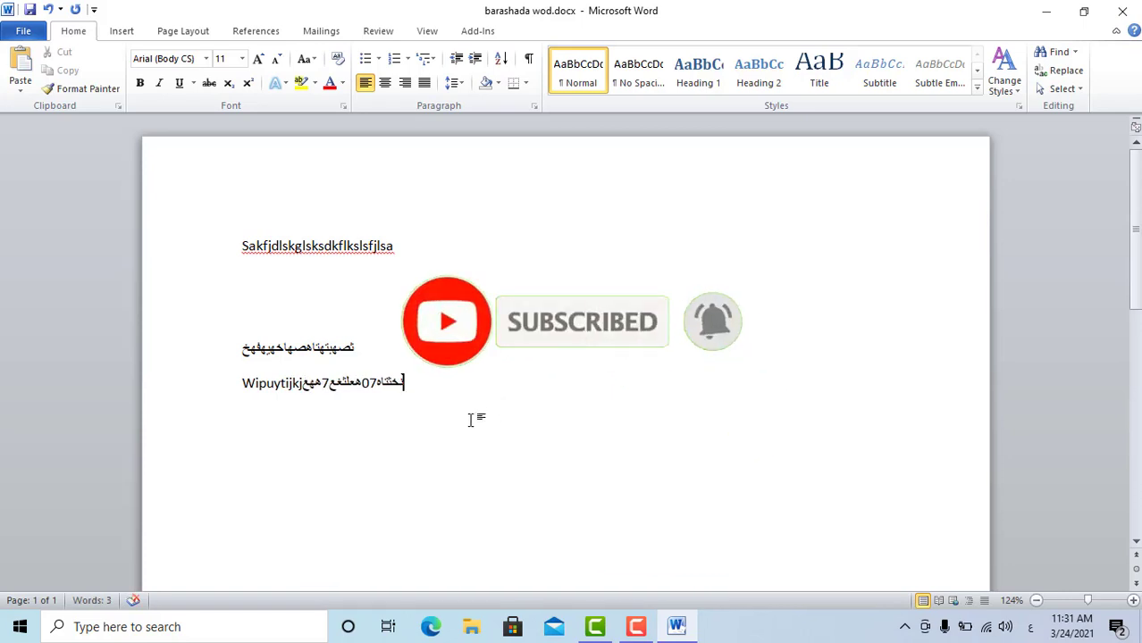
left_click(1122, 14)
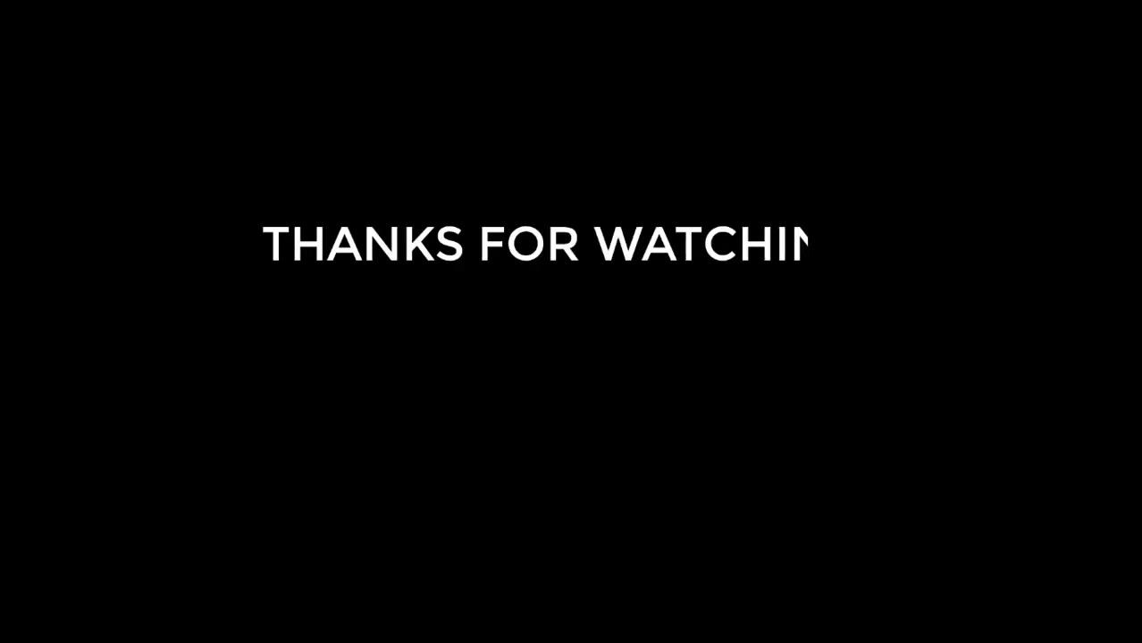